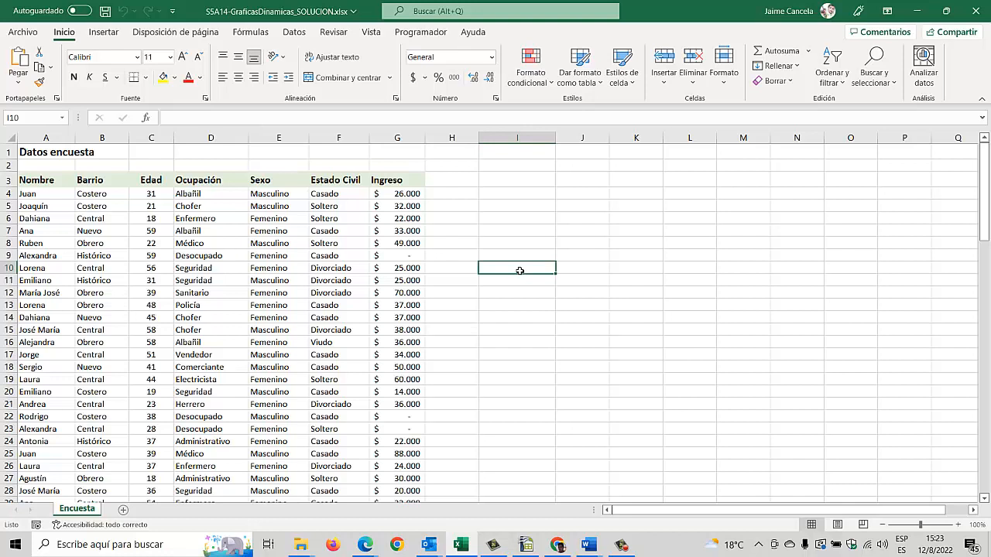
Step: Create a pivot chart on a new worksheet from the survey data in Encuesta!$A$3:$G$103
left_click(89, 260)
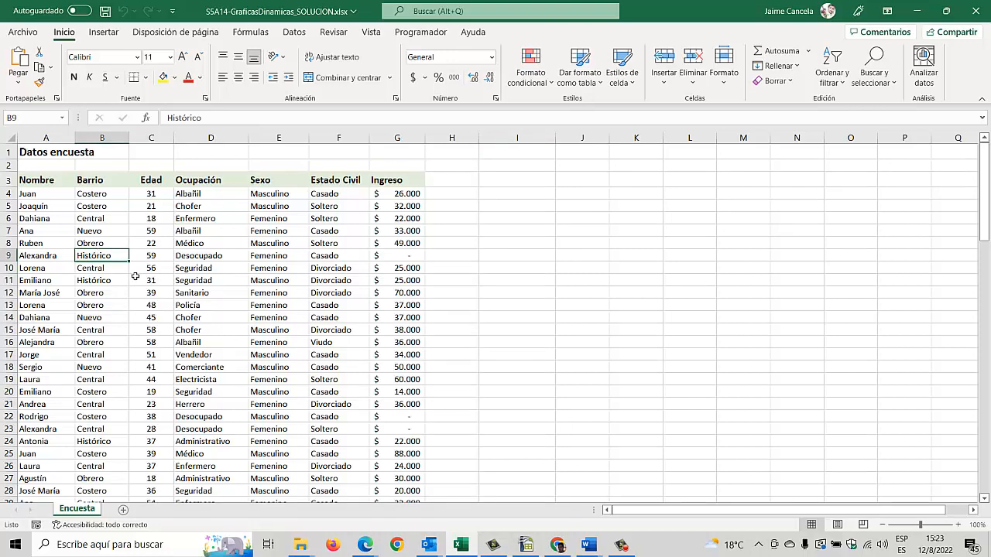
left_click(102, 33)
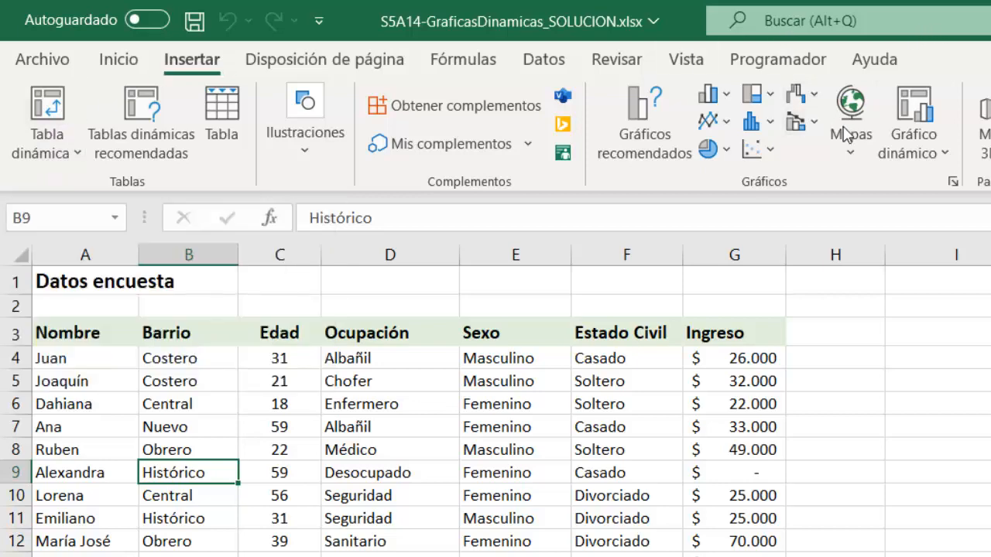
left_click(916, 113)
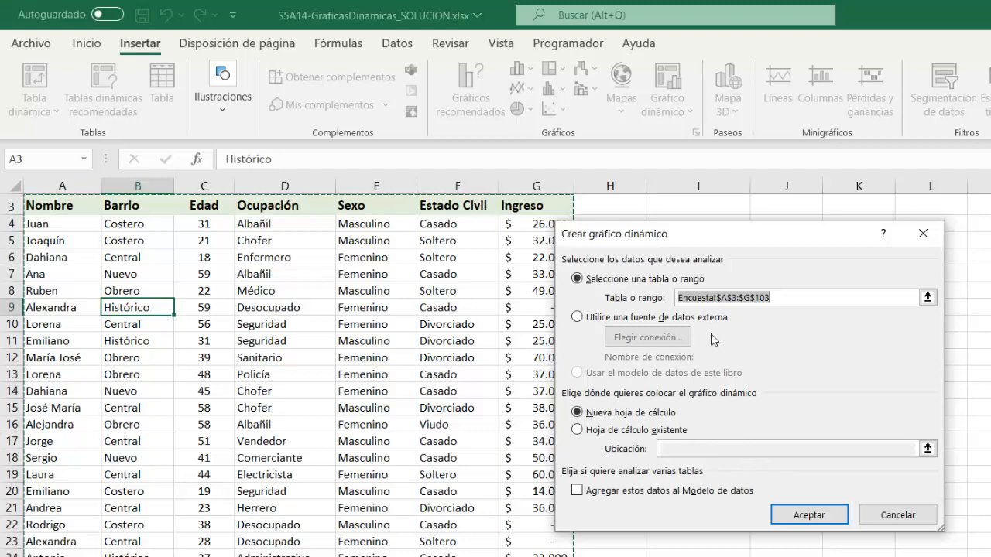
left_click(821, 518)
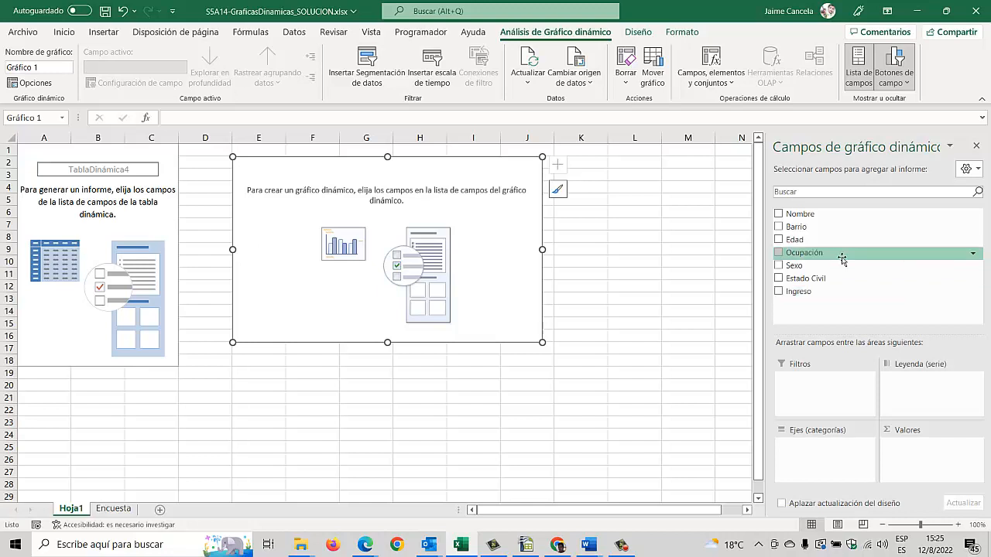
Step: Use Ocupación as both the axis category and the counted value, and shift the pivot chart slightly on the sheet
mouse_move(840, 254)
left_mouse_down()
mouse_move(869, 490)
mouse_move(834, 475)
left_mouse_up()
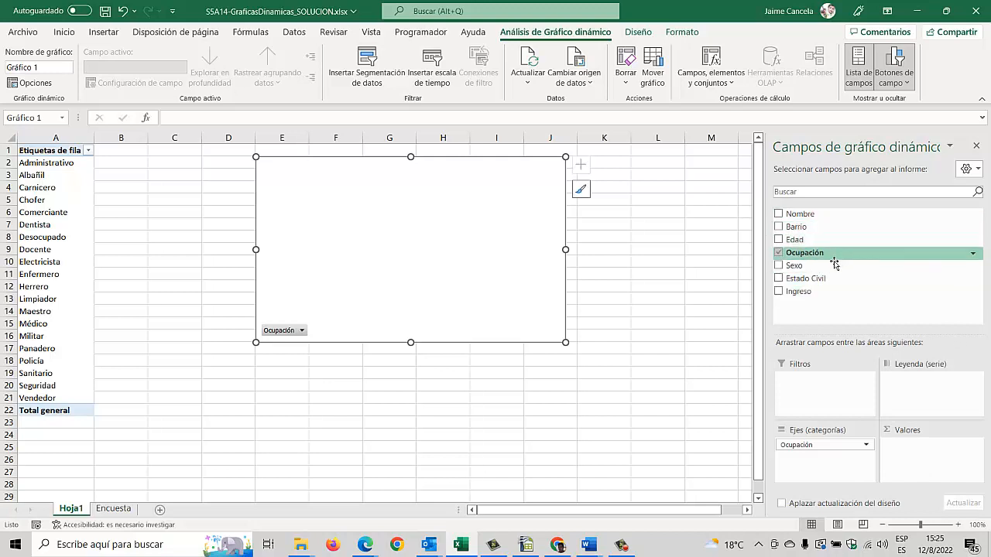
left_click_drag(831, 255, 966, 446)
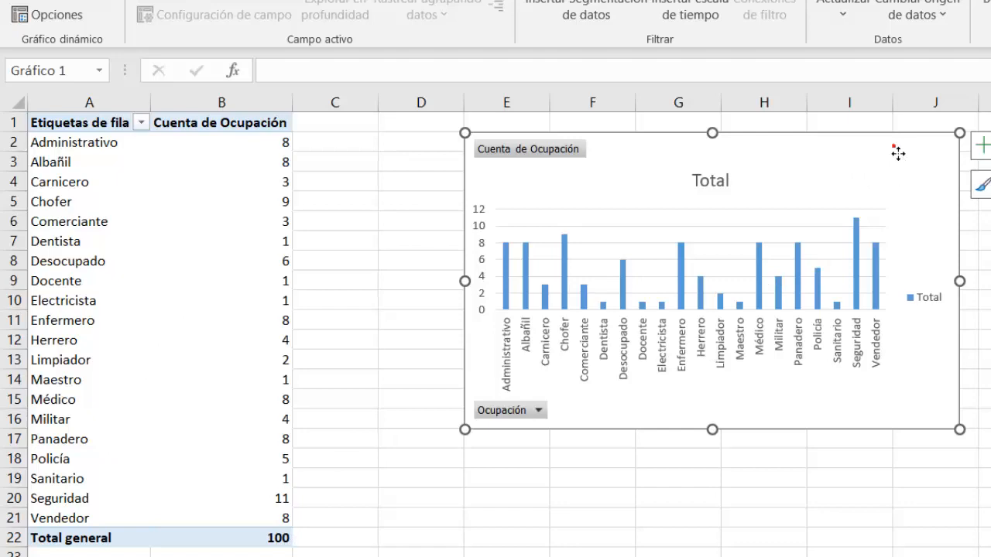
left_click_drag(896, 150, 875, 160)
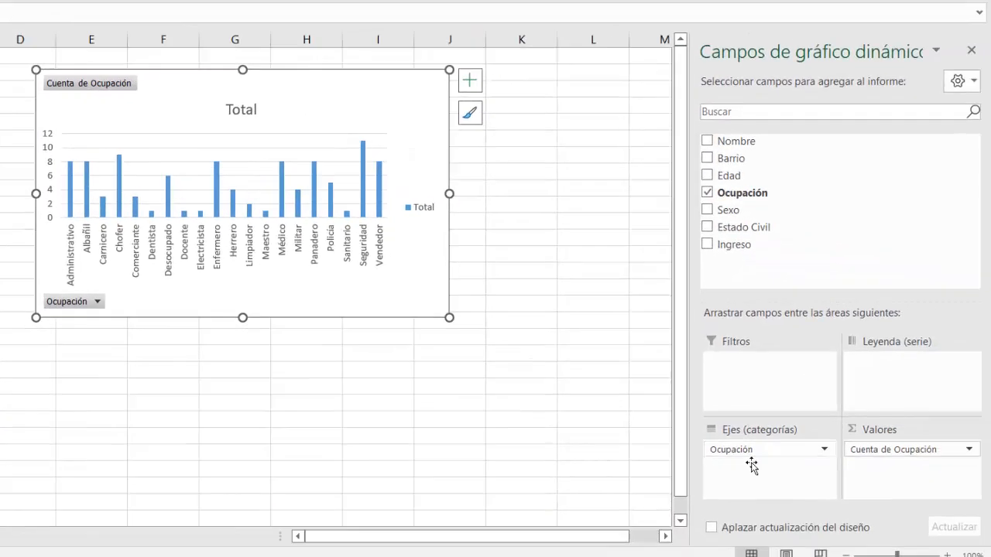
Step: Try Ocupación as the chart's legend series instead of its axis category, and return it to the axis categories
left_click_drag(805, 471, 990, 406)
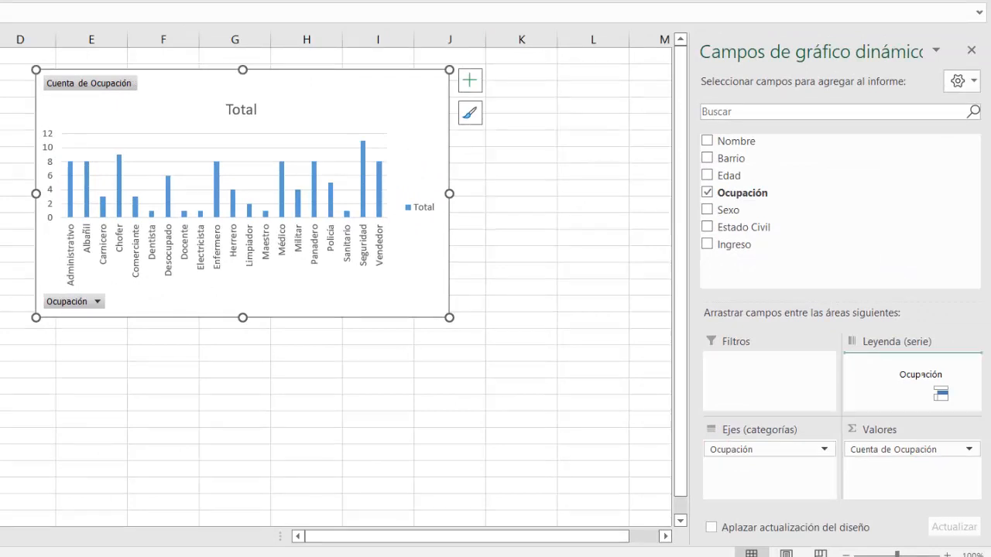
left_click_drag(940, 391, 905, 379)
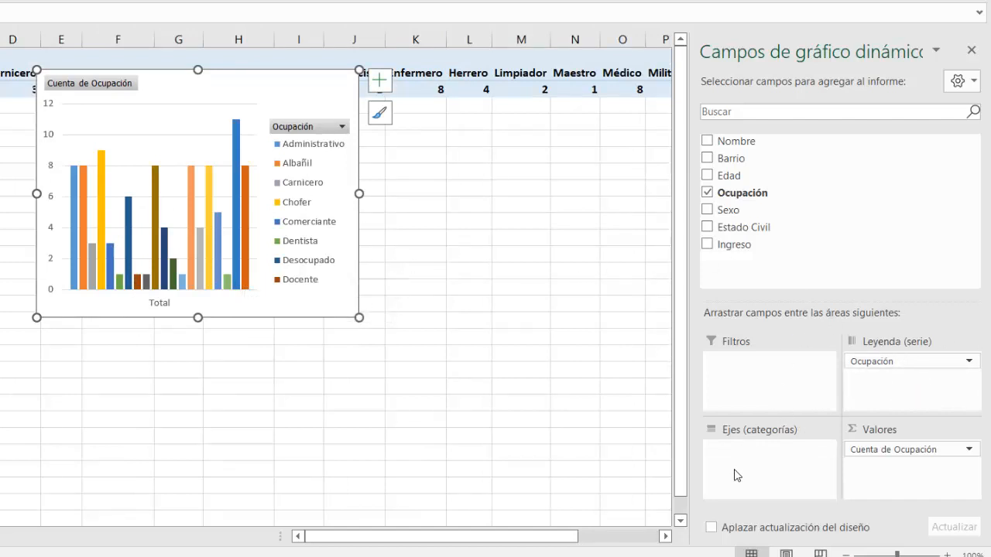
mouse_move(906, 362)
left_mouse_down()
mouse_move(835, 468)
mouse_move(779, 458)
left_mouse_up()
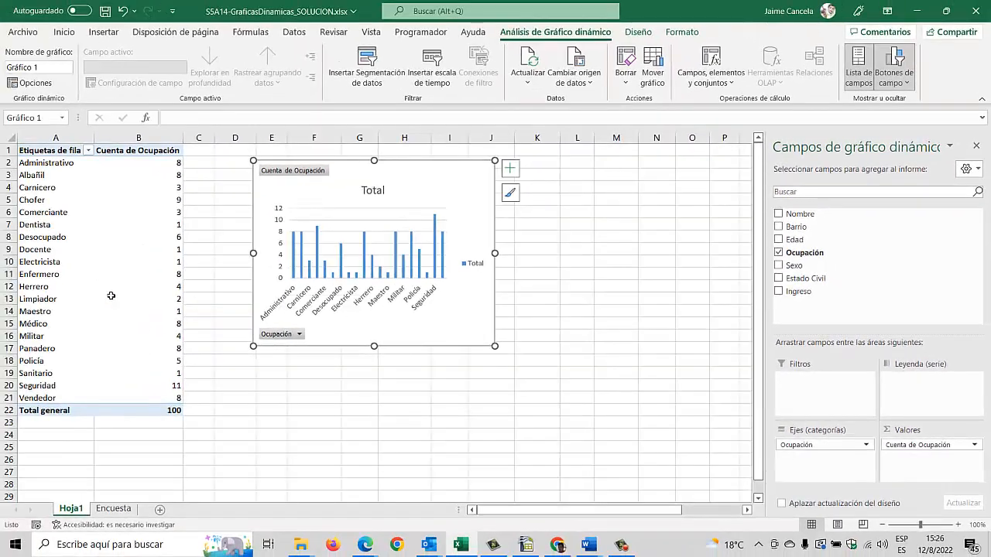
Step: Compare the pivot table's field areas with the chart's by trying Ocupación as legend series again and restoring it to the axis
left_click(108, 288)
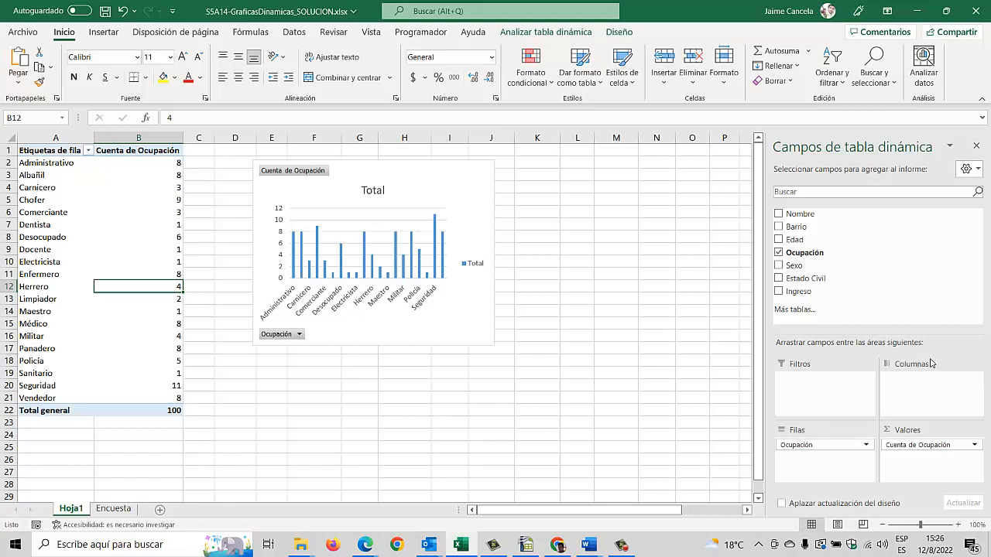
left_click(466, 196)
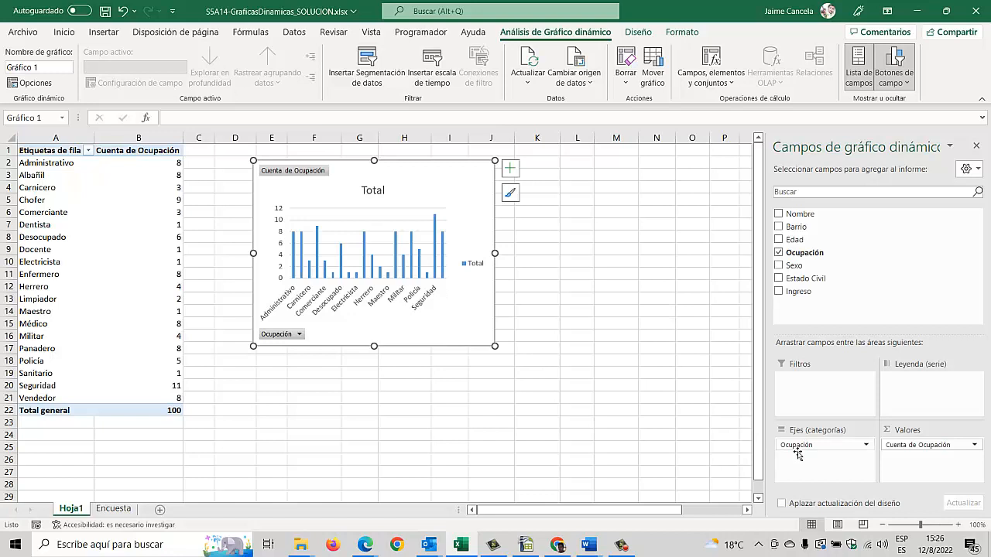
left_click_drag(797, 455, 913, 396)
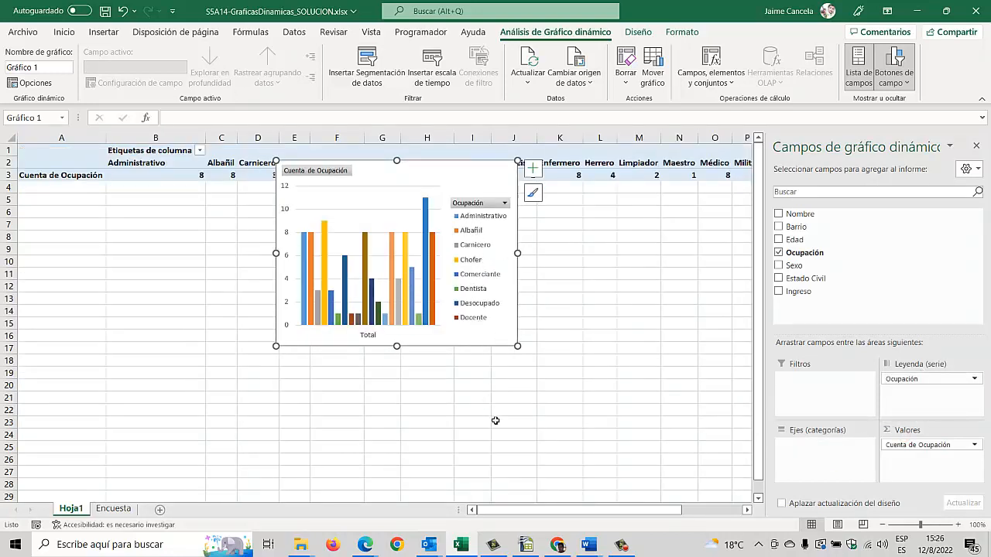
left_click_drag(921, 379, 838, 460)
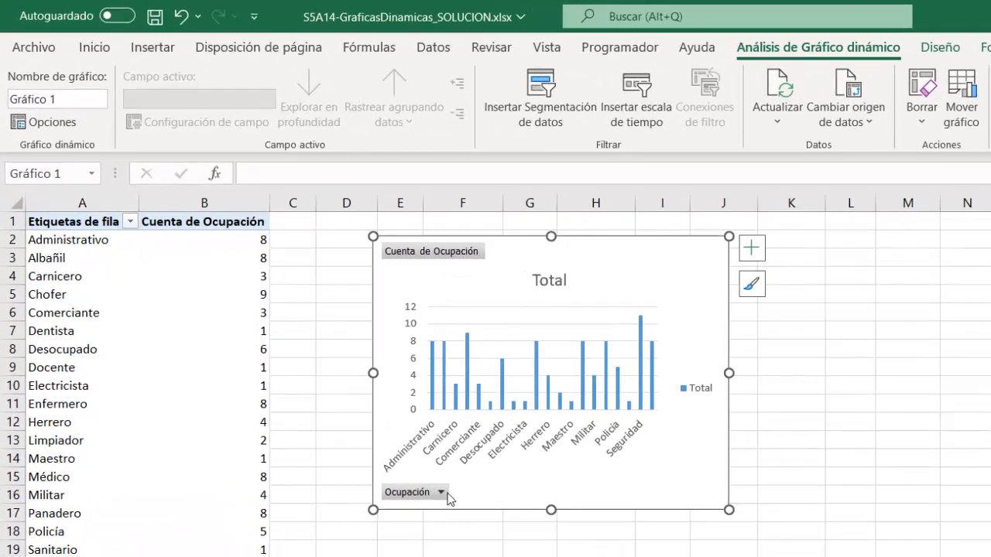
Step: Examine the Ocupación filter options in both the pivot chart and the pivot table, leaving the filters unapplied
left_click(446, 496)
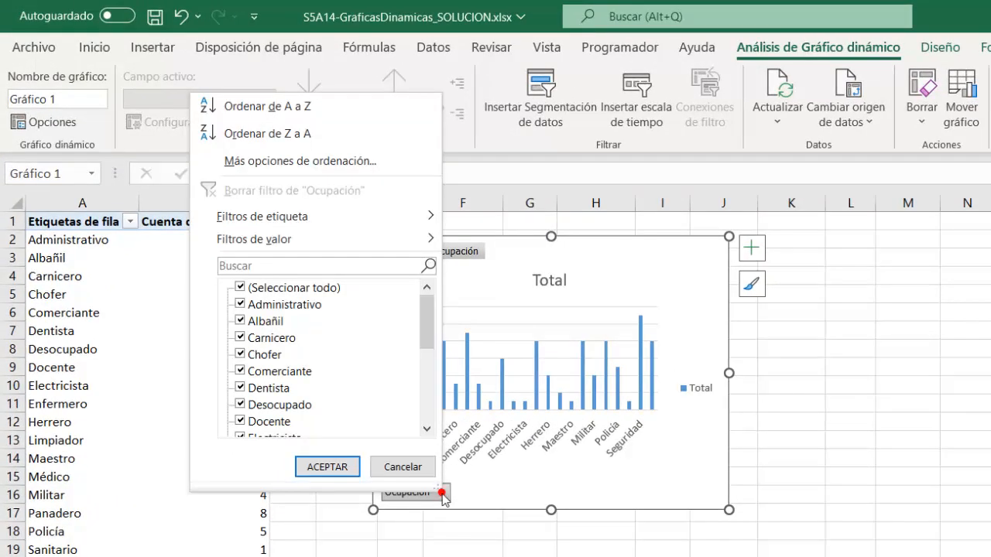
left_click(416, 466)
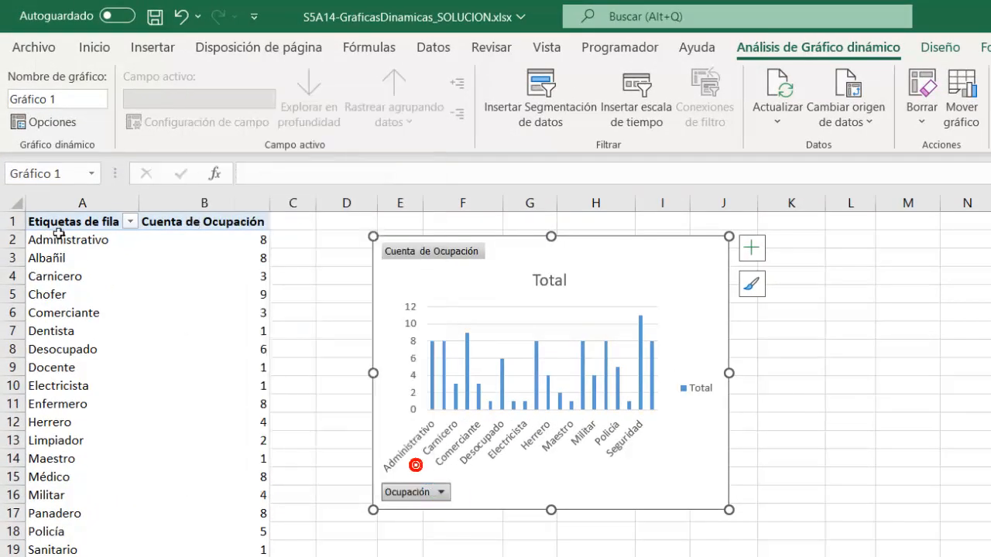
left_click(130, 221)
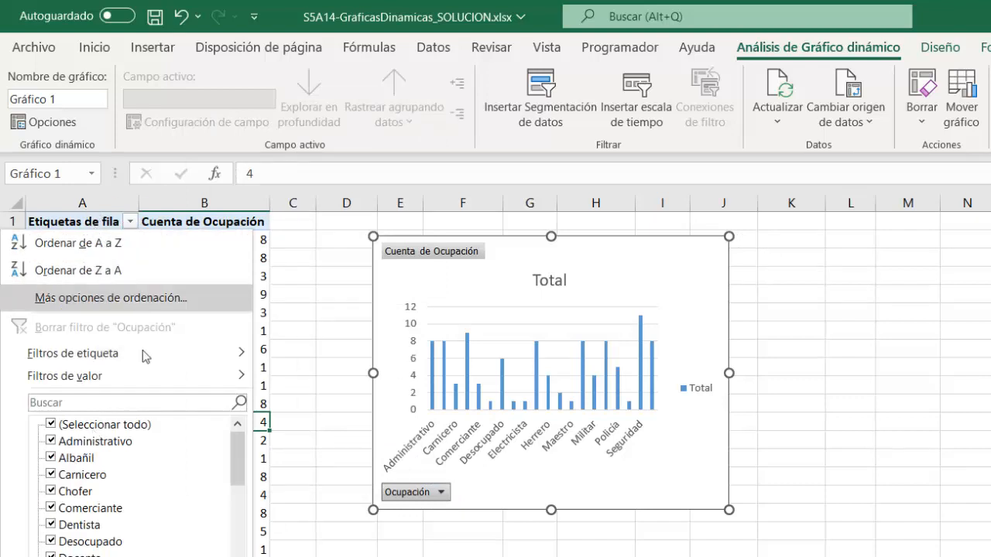
key("Escape")
left_click(130, 222)
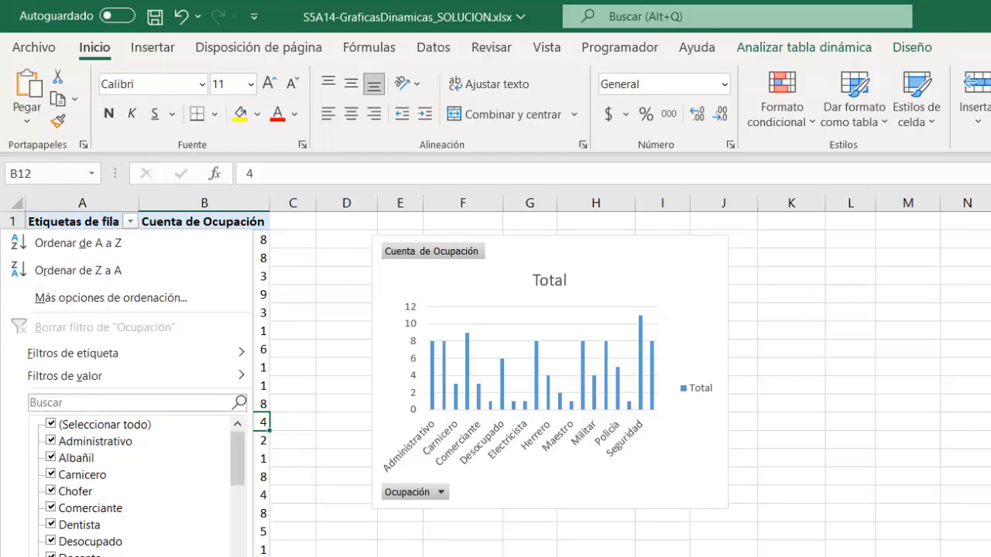
key("Escape")
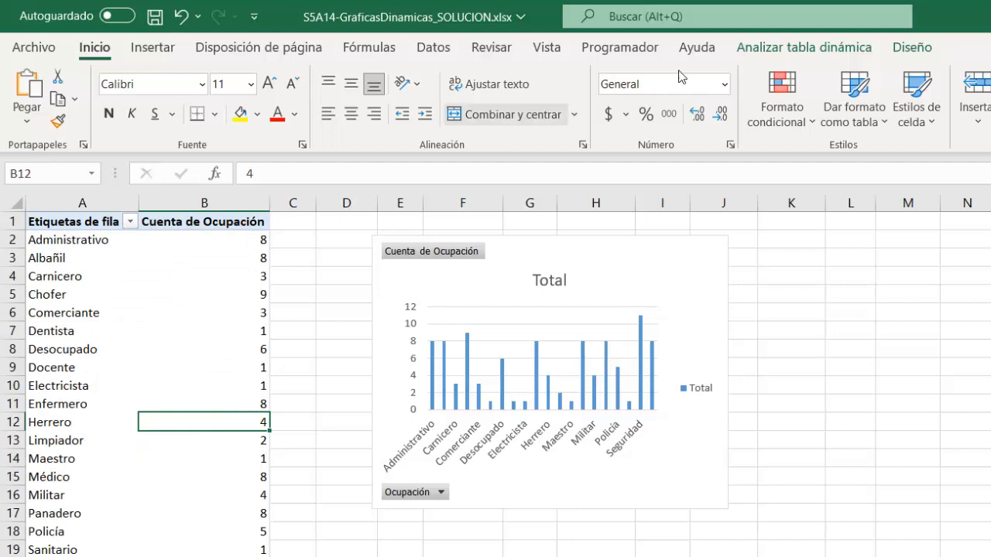
Step: Set the pivot table's report layout to outline form (Mostrar en formato de esquema)
left_click(914, 47)
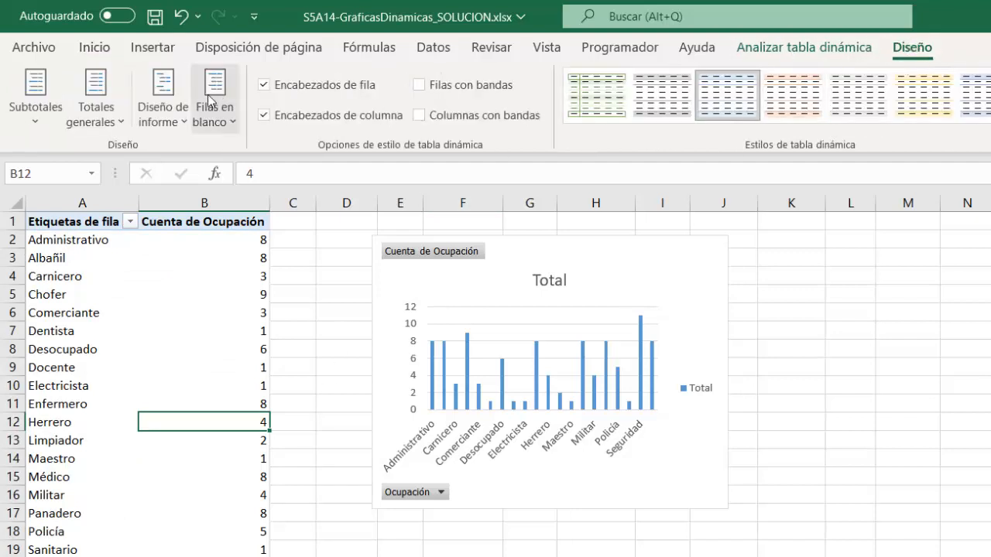
left_click(160, 124)
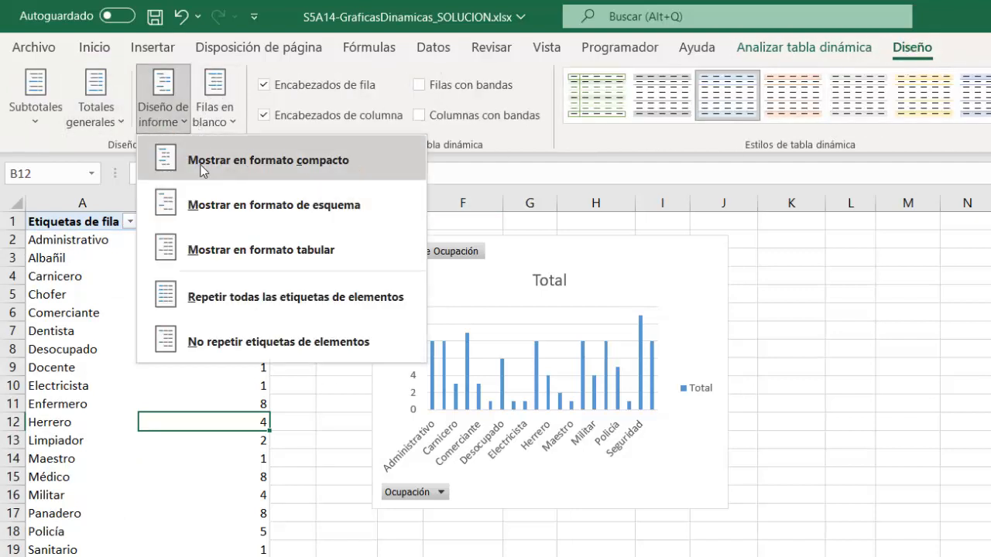
left_click(212, 206)
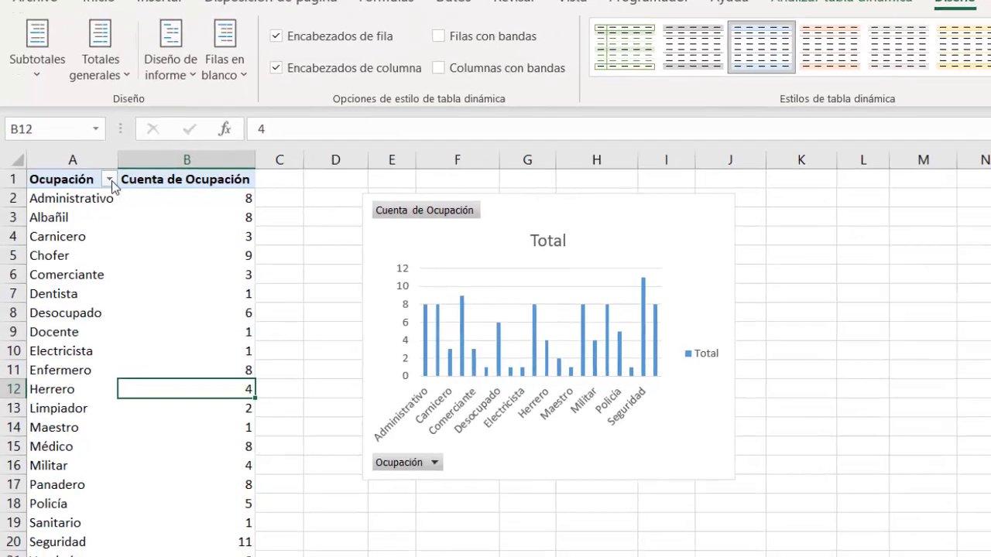
Step: Filter the pivot table's Ocupación field to only Albañil, Electricista, Herrero and Sanitario
left_click(104, 221)
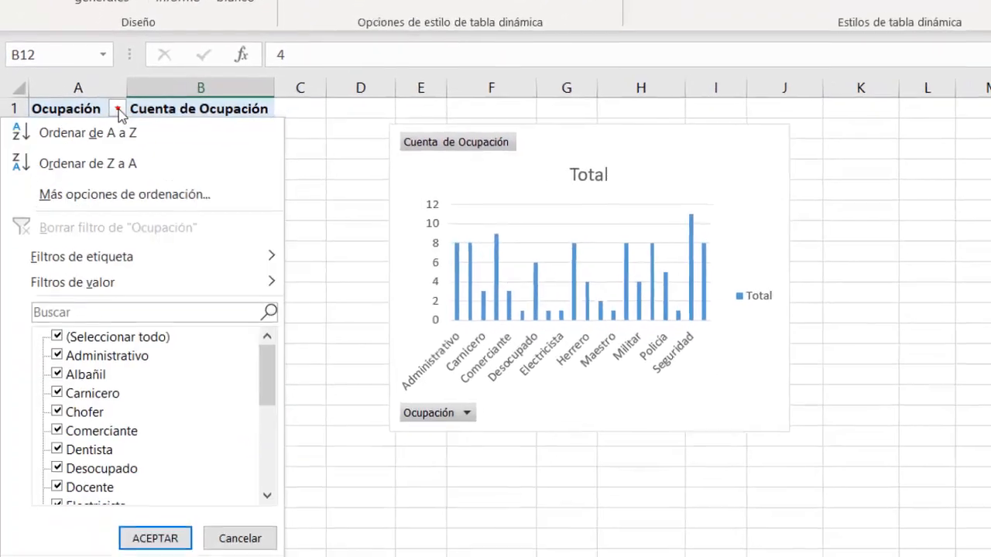
left_click(59, 316)
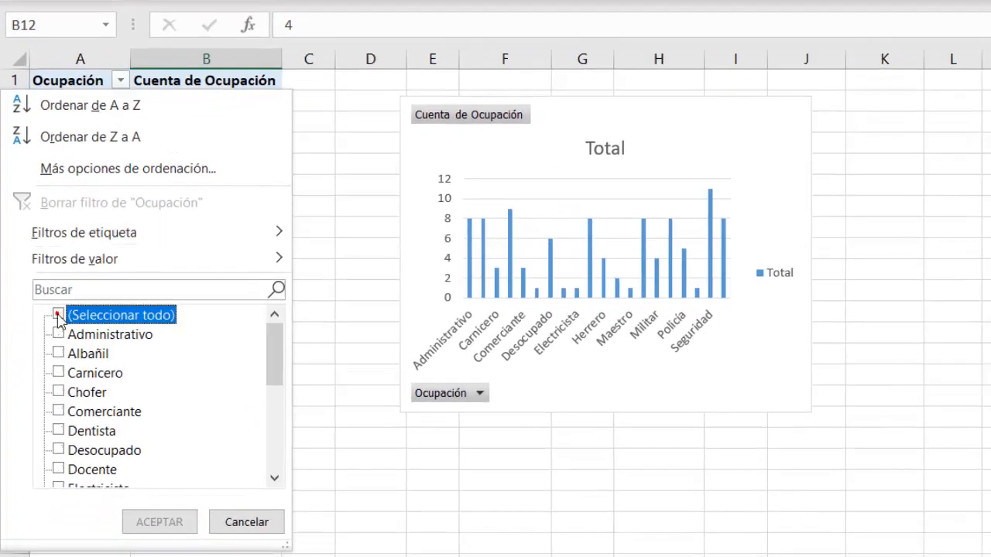
left_click(59, 353)
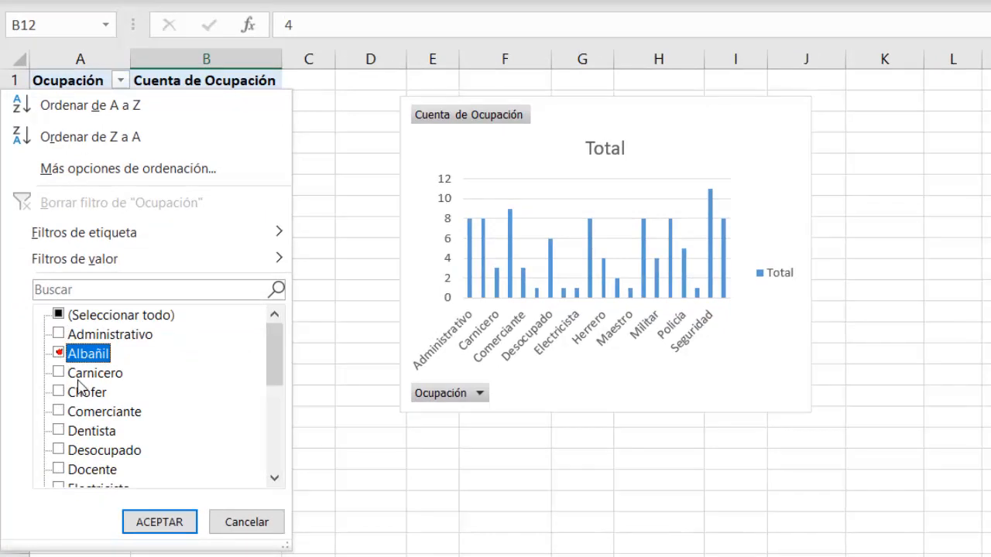
scroll(70, 438, "down", 2)
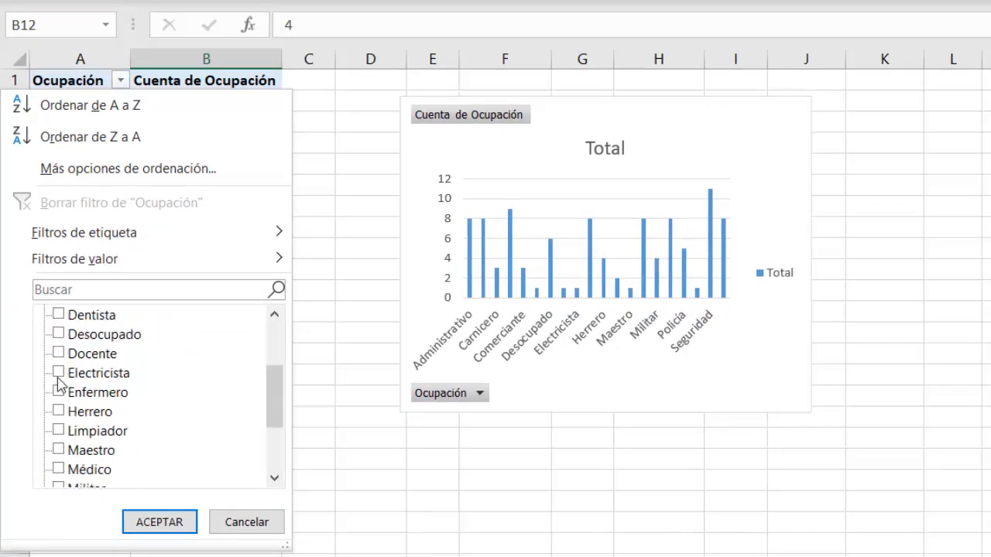
left_click(58, 372)
left_click(58, 412)
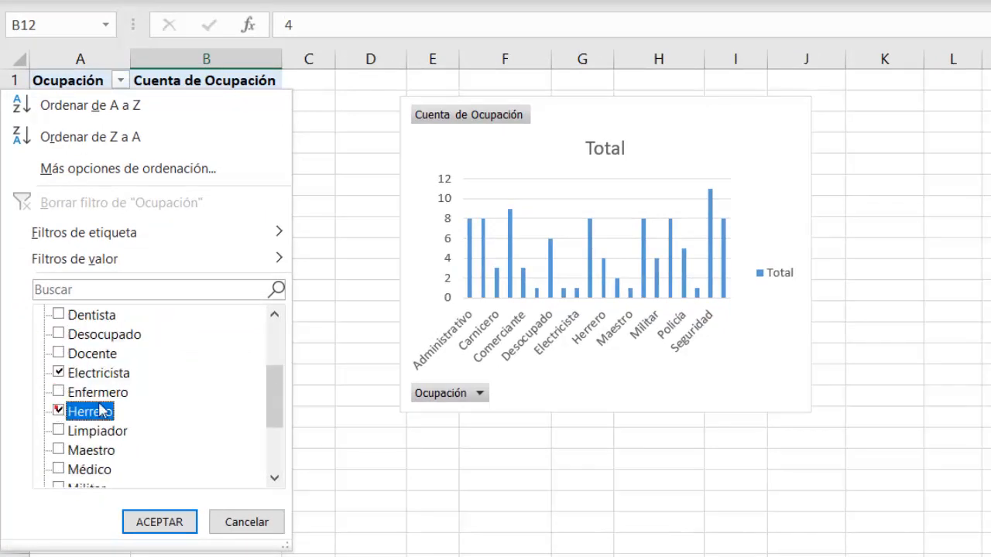
scroll(58, 412, "down", 2)
left_click(58, 431)
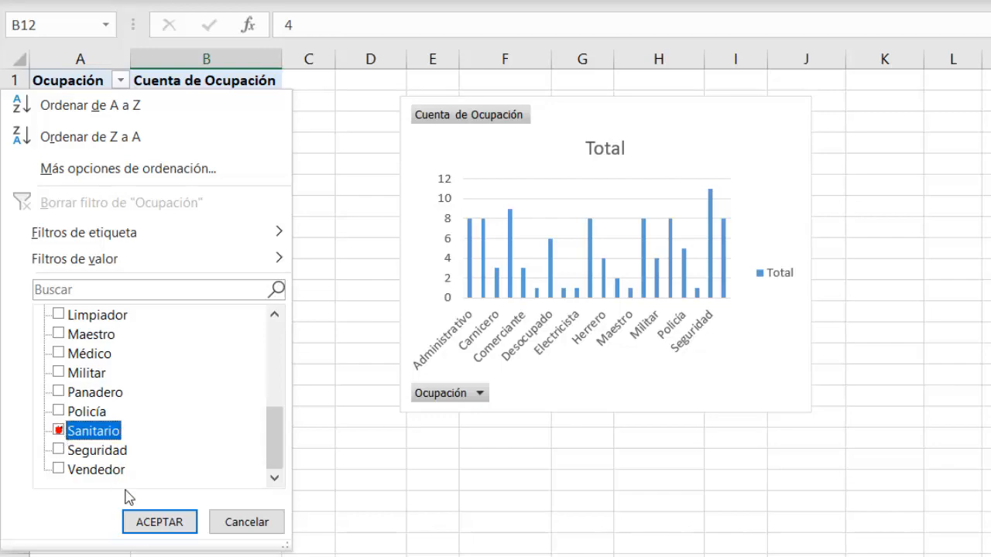
left_click(160, 522)
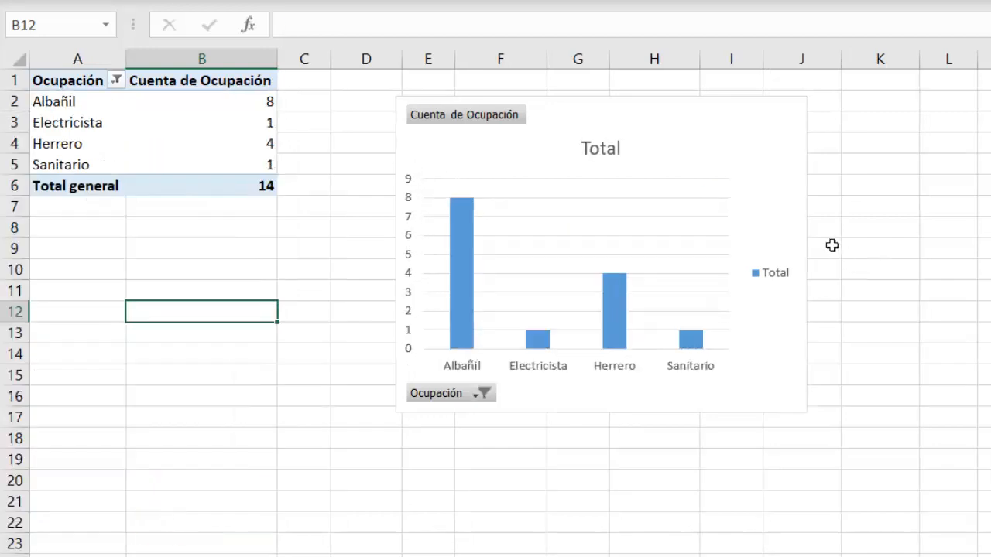
Step: Enlarge the pivot chart to about 11.52 cm high by 14.73 cm wide and move it slightly closer to the pivot table
left_click(71, 125)
left_click(762, 378)
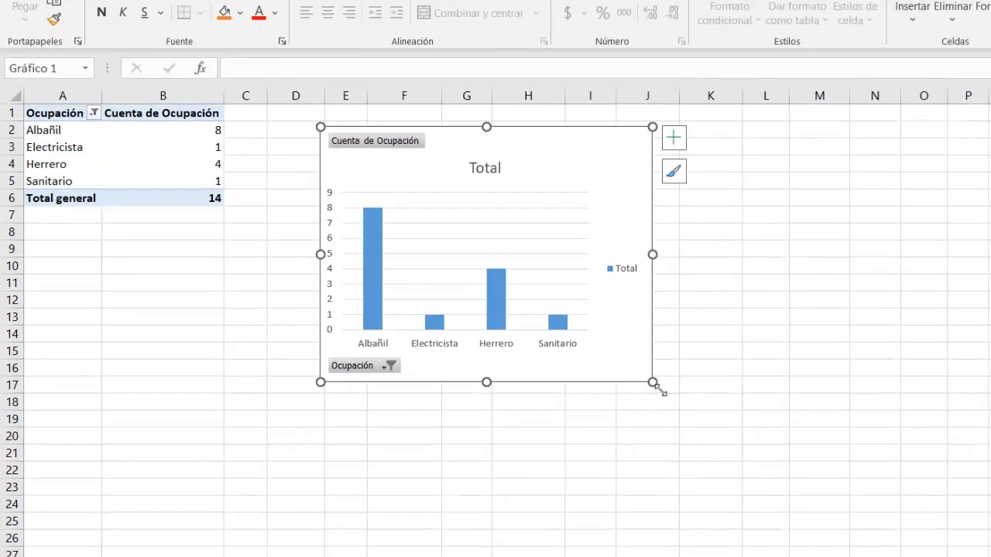
left_click_drag(807, 412, 596, 446)
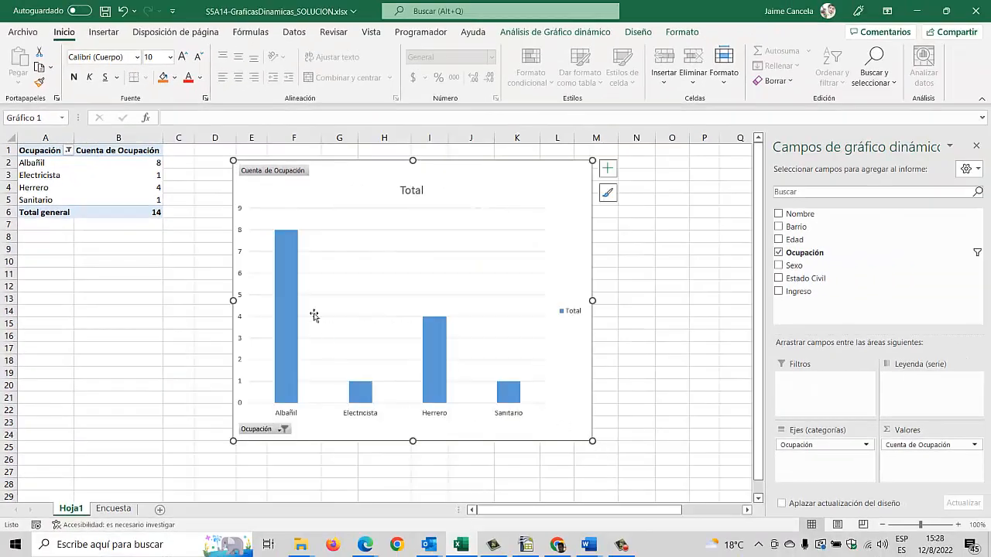
left_click_drag(251, 211, 237, 210)
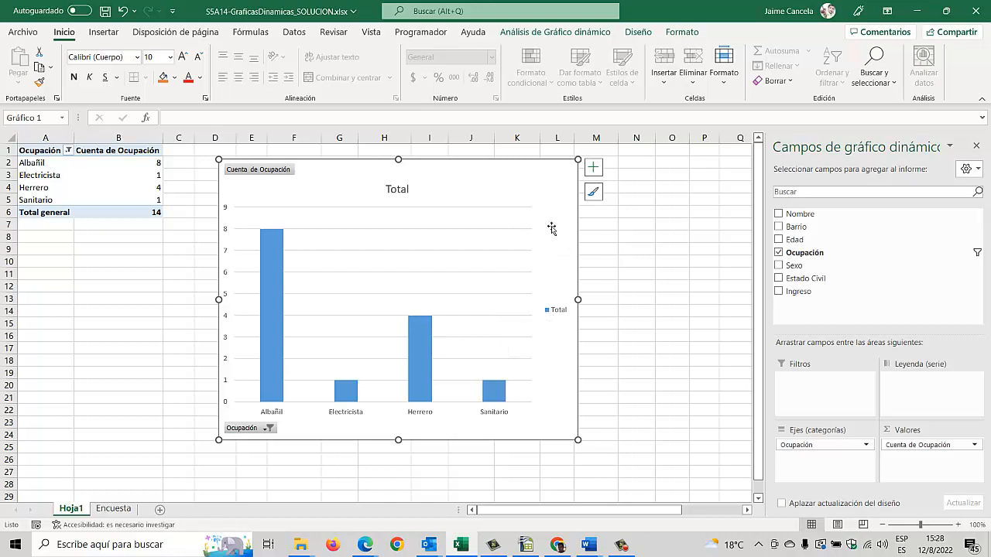
left_click(528, 192)
left_click(636, 32)
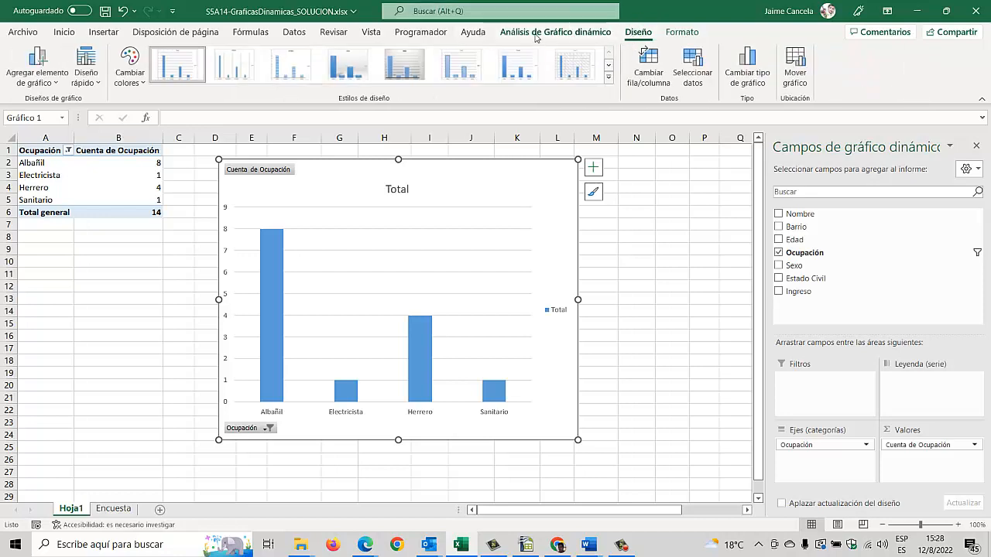
left_click(694, 32)
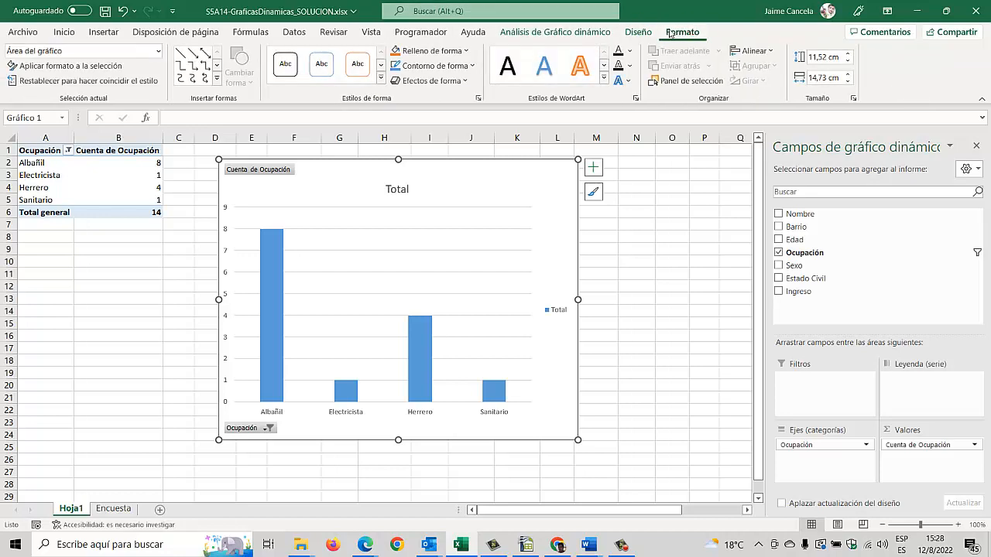
left_click(645, 34)
left_click(573, 34)
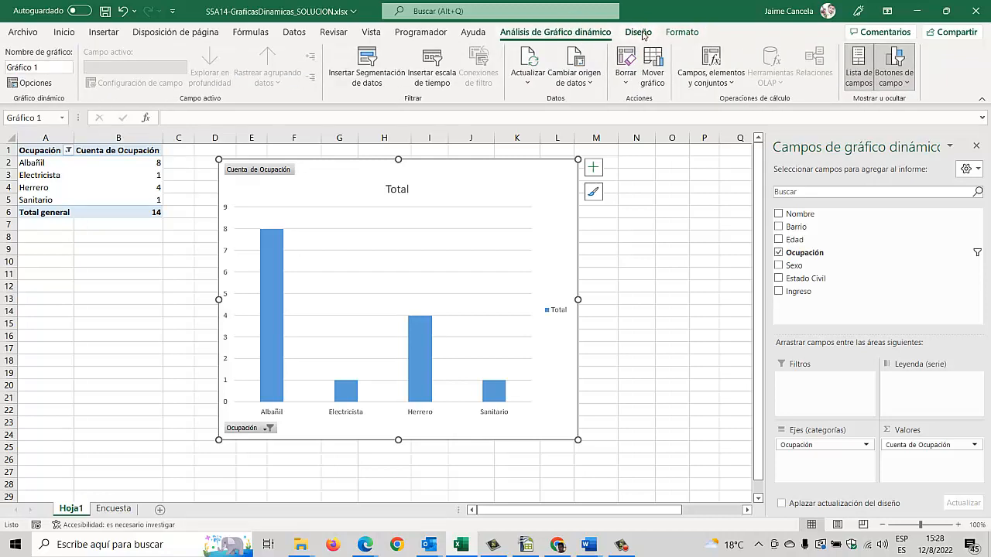
Step: Change the pivot chart's type to a 3D pie (Circular 3D)
key("Escape")
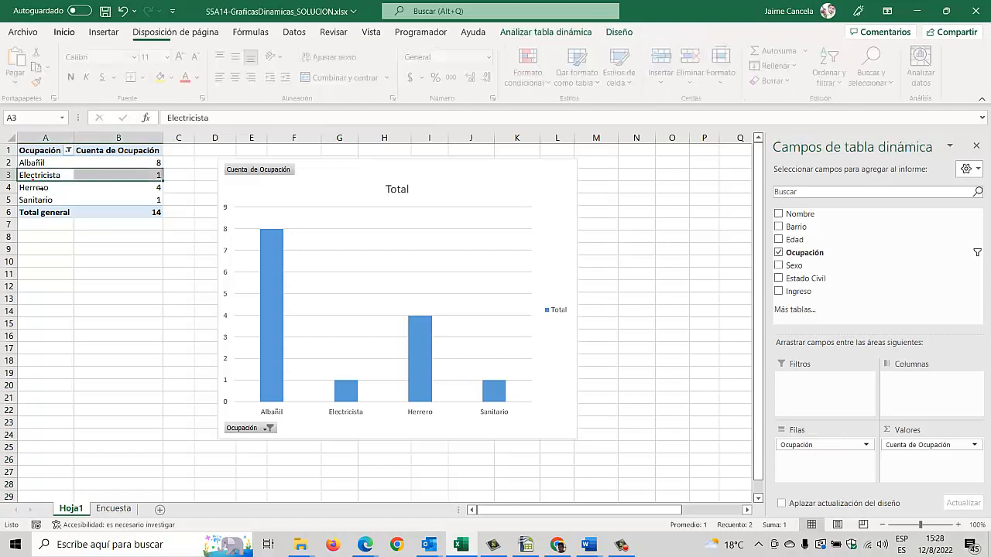
left_click(531, 186)
left_click(640, 33)
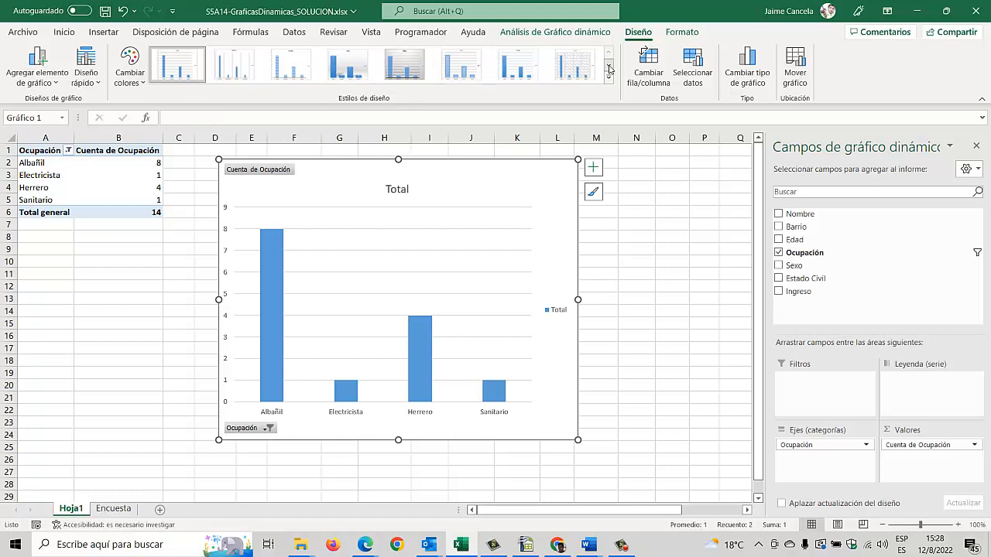
left_click(746, 71)
left_click(335, 181)
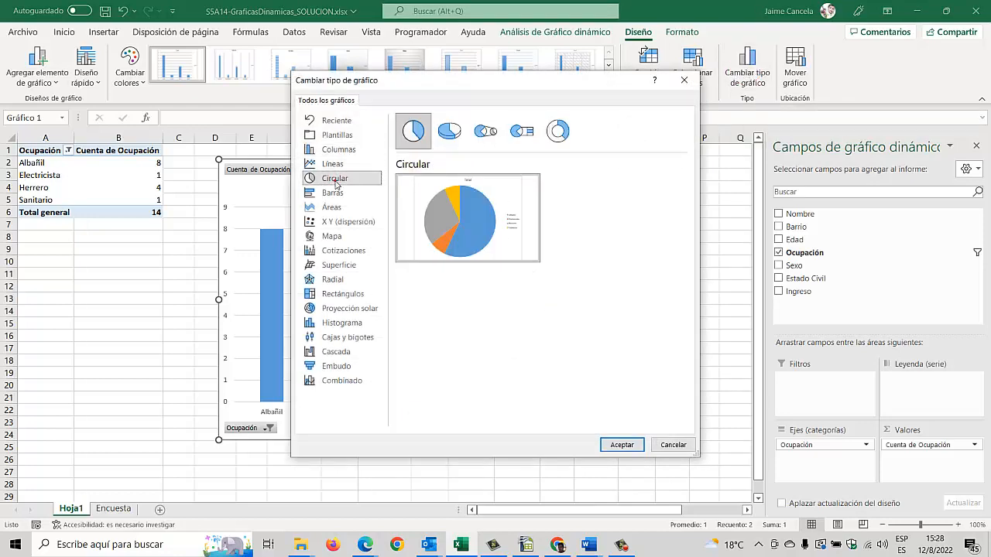
left_click(449, 131)
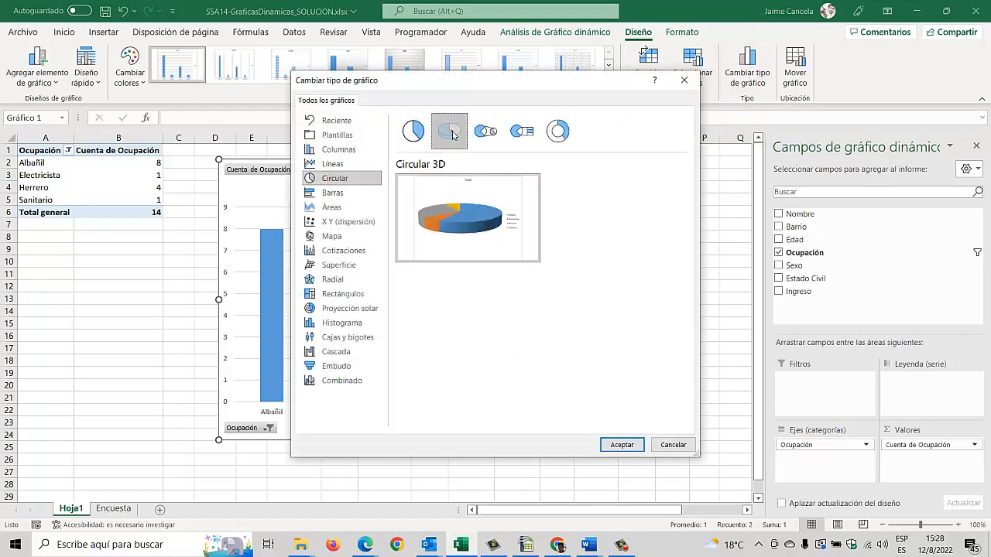
left_click(623, 445)
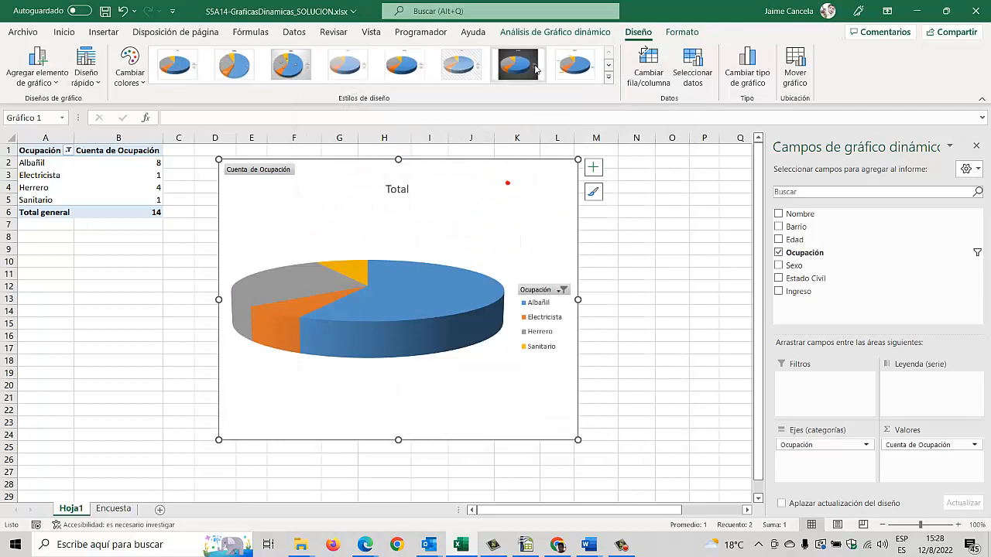
Step: Try other chart styles on the 3D pie and apply the first style in the gallery
left_click(175, 66)
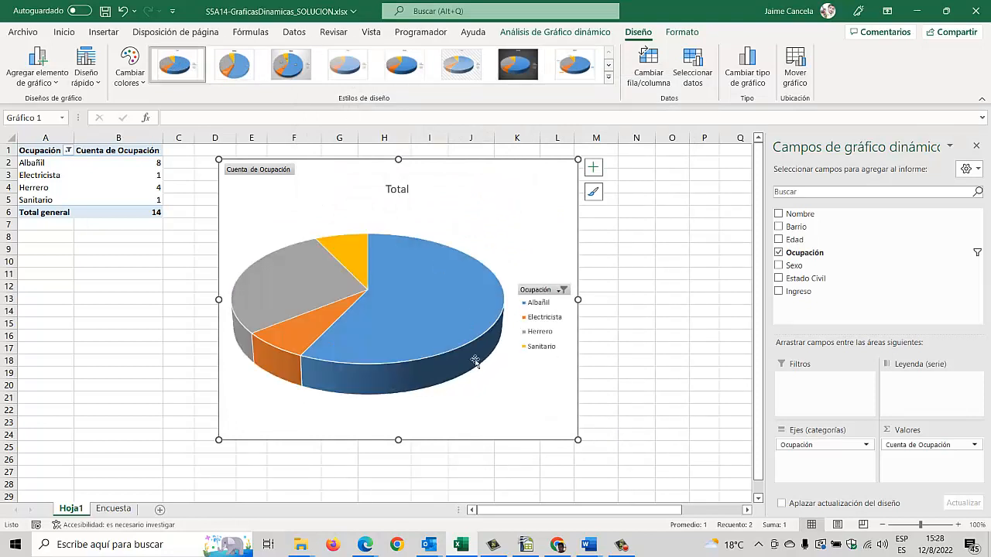
left_click(609, 77)
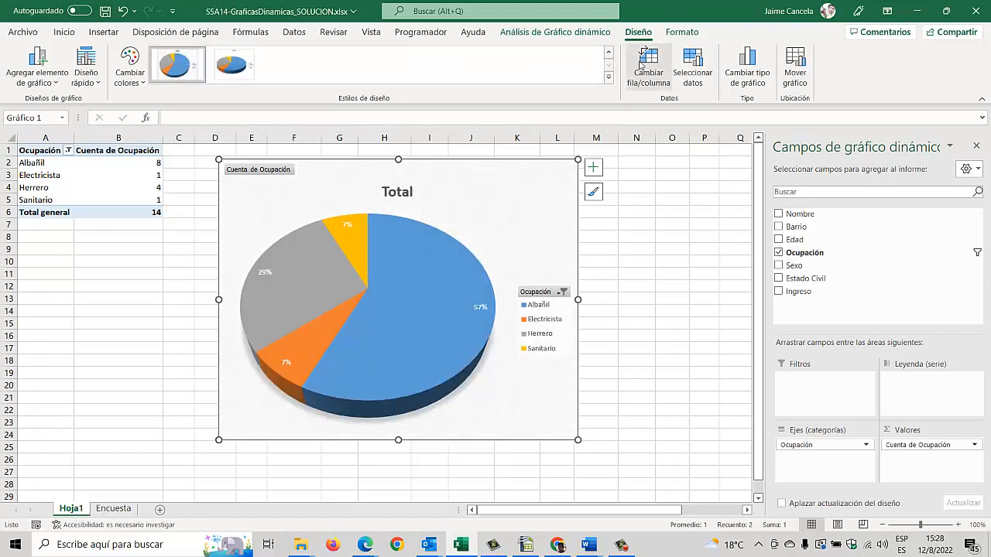
left_click(609, 78)
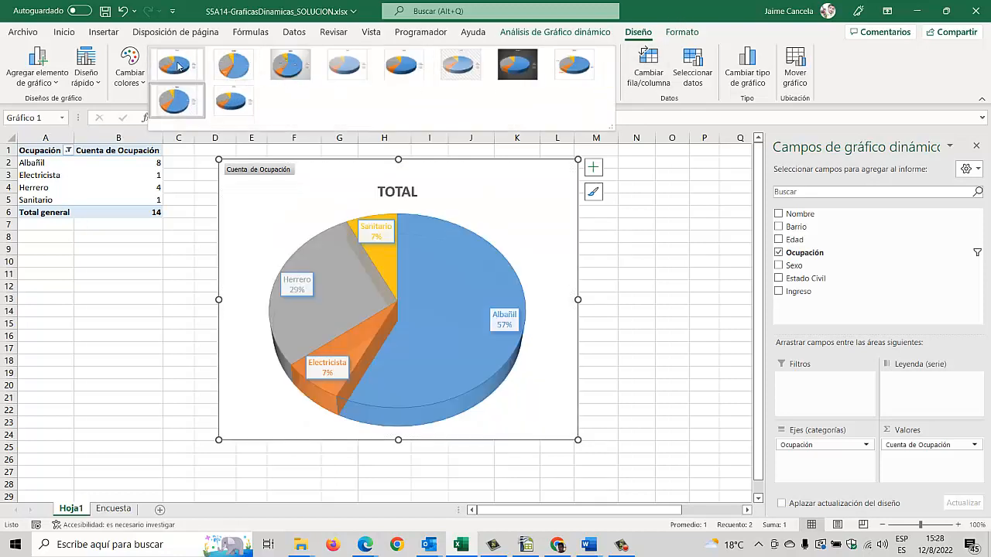
left_click(175, 66)
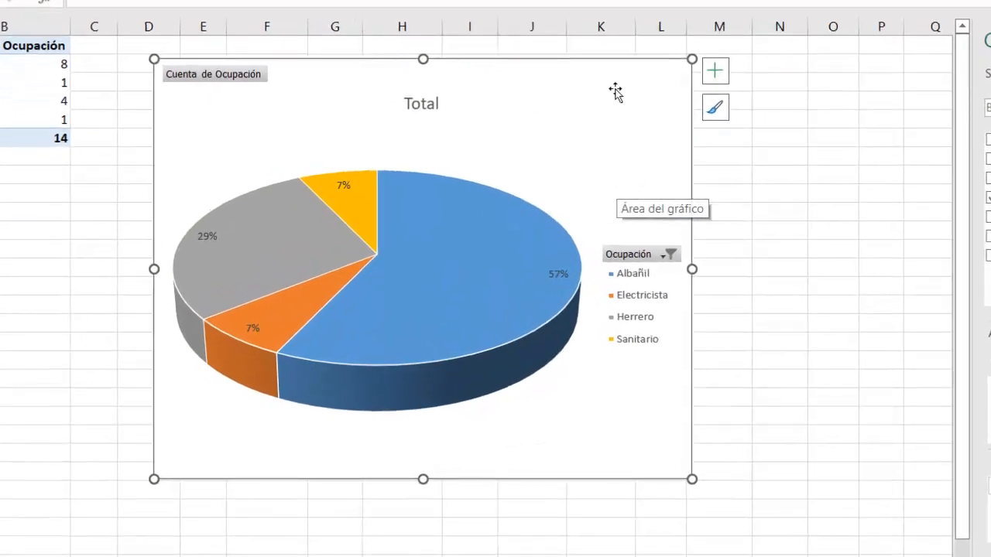
Step: Keep the chart title, show the pie's data labels as counts and position them at the outer end (Extremo externo)
left_click(715, 73)
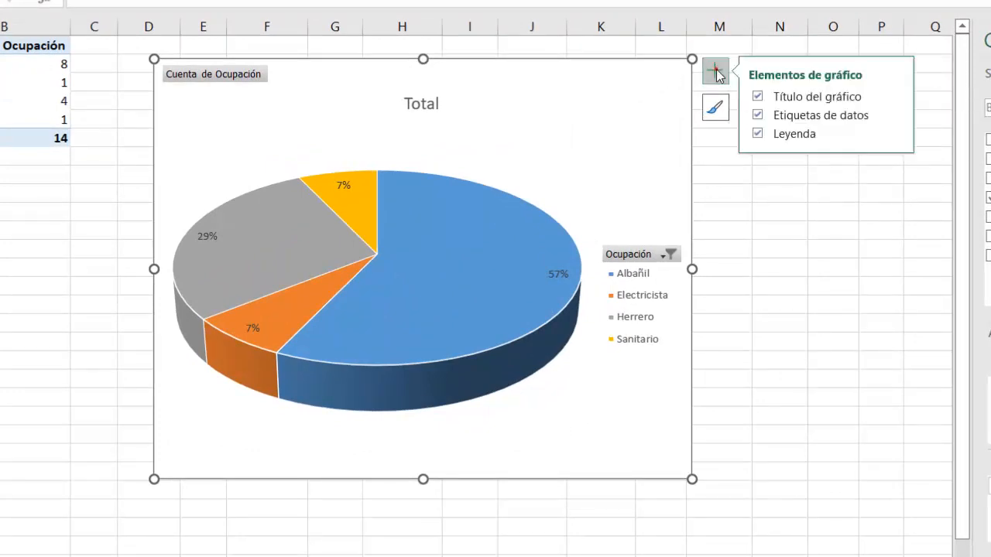
left_click(760, 98)
left_click(759, 97)
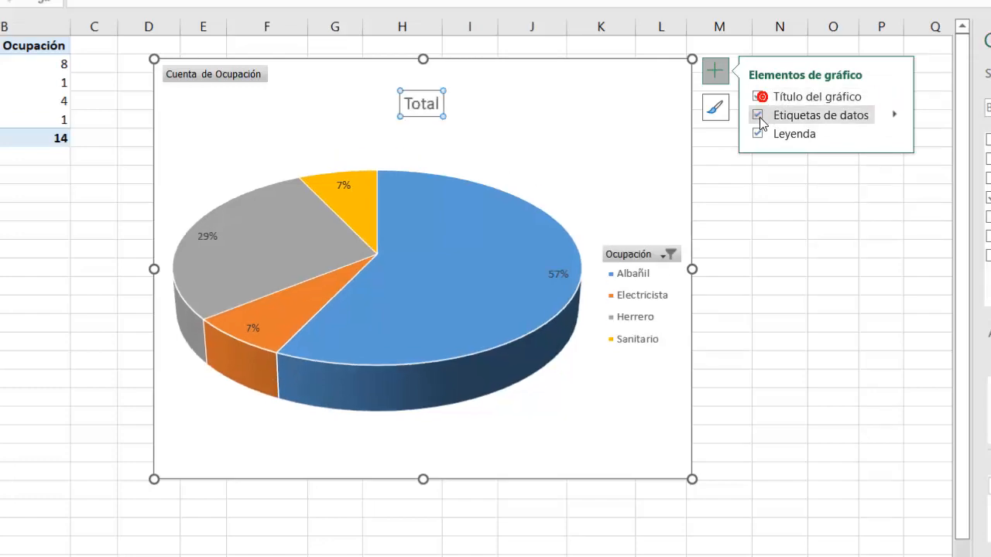
left_click(759, 117)
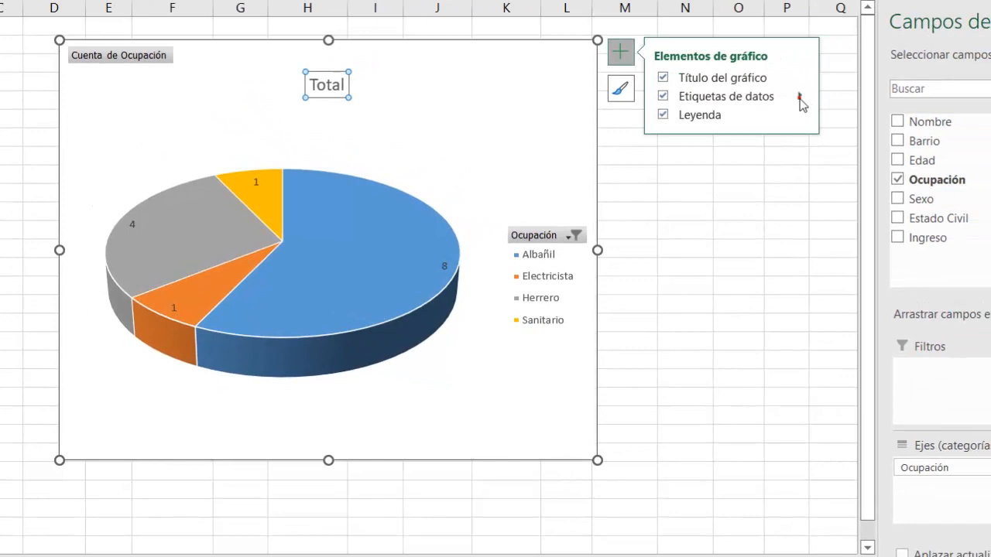
left_click(892, 114)
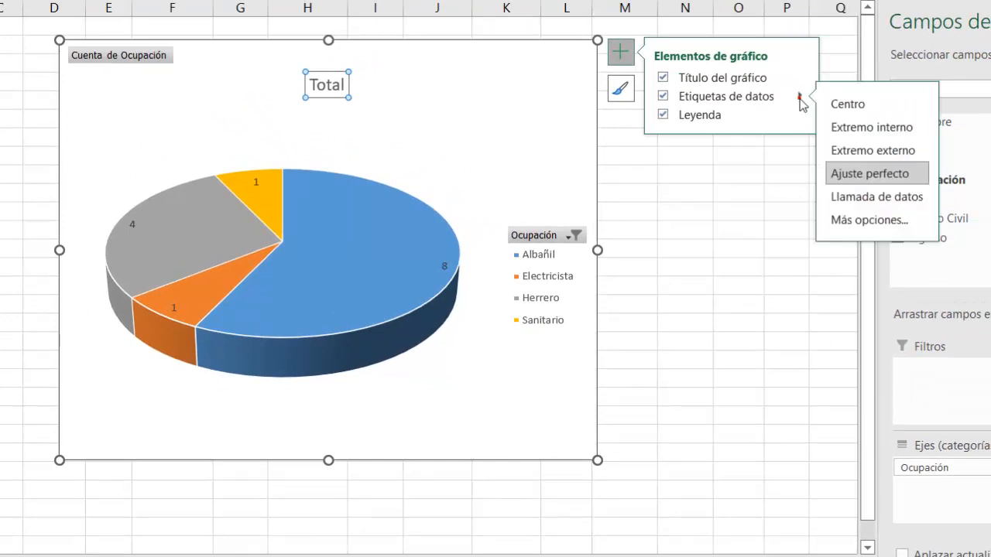
left_click(878, 150)
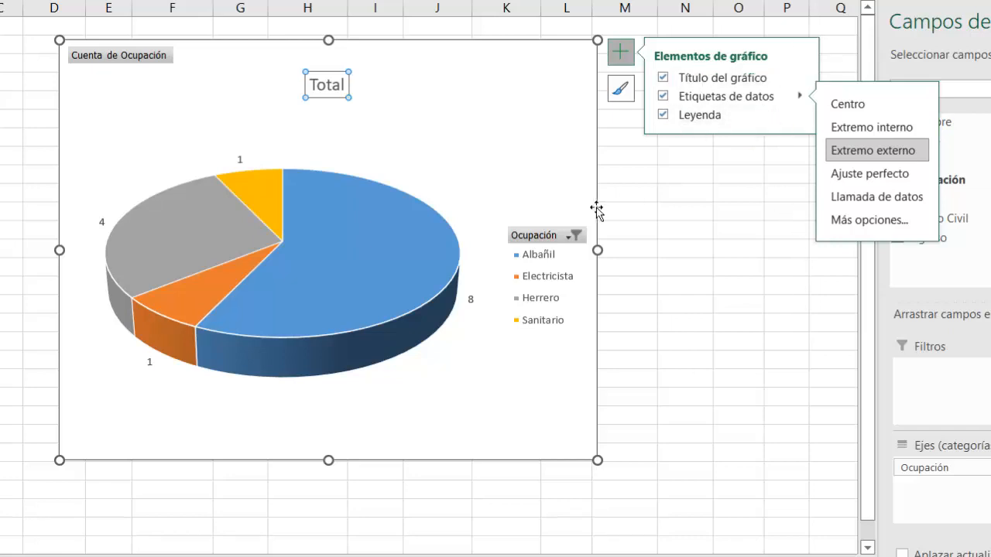
left_click(556, 83)
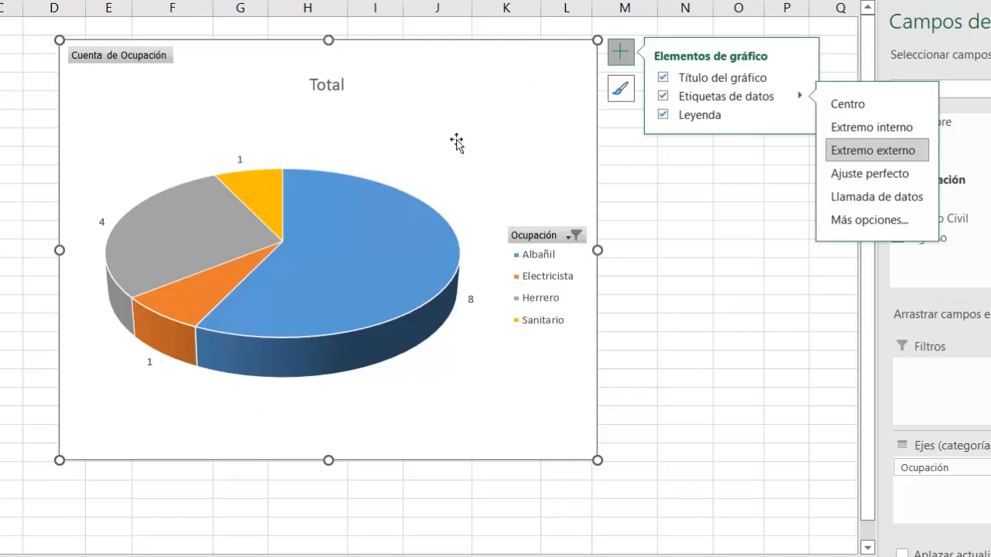
Step: Add Administrativo to the occupations included by the pivot chart's Ocupación filter
left_click(575, 239)
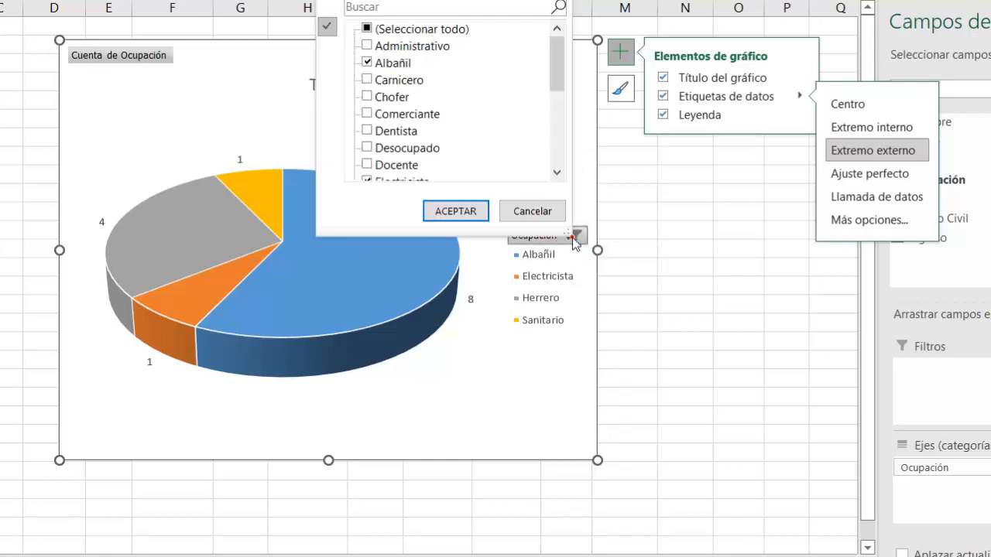
left_click(539, 402)
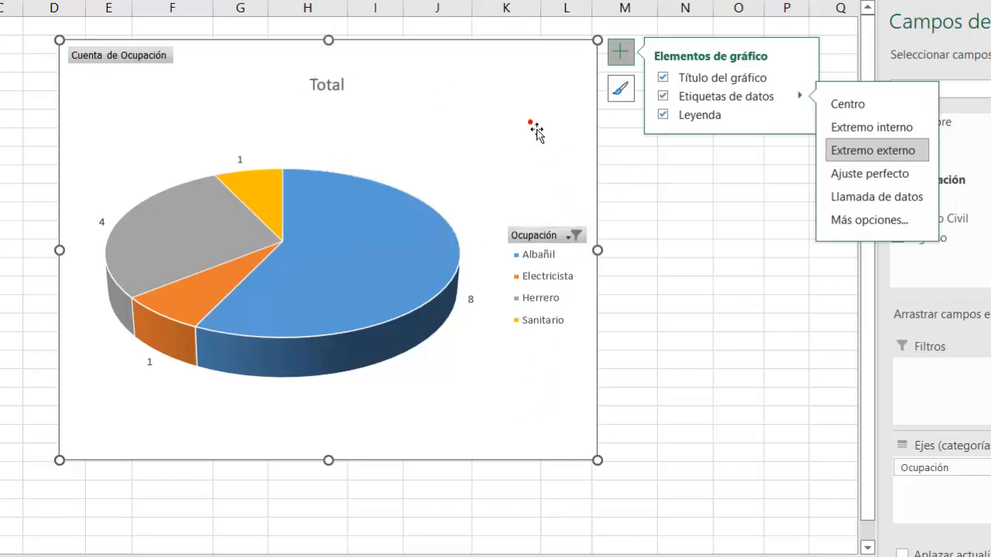
left_click(575, 238)
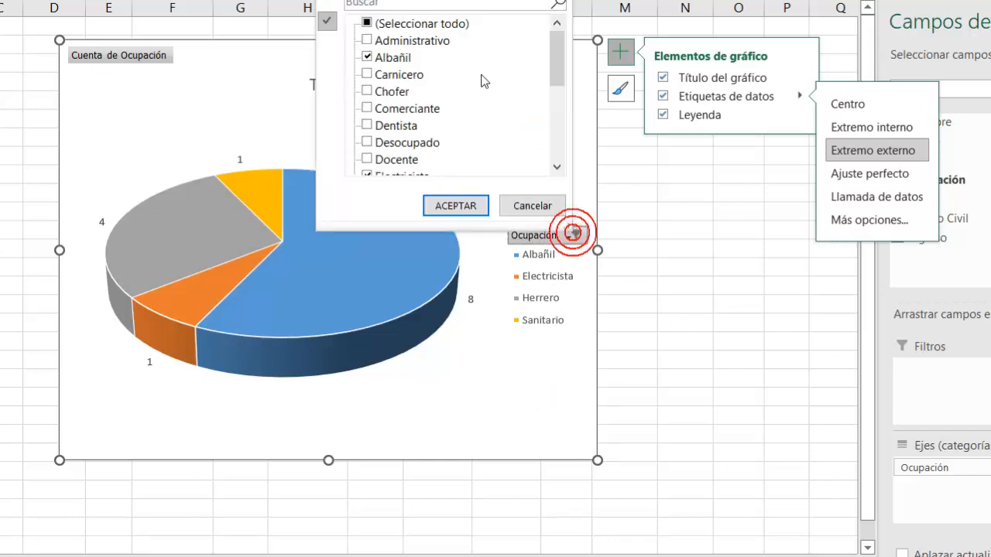
left_click(369, 40)
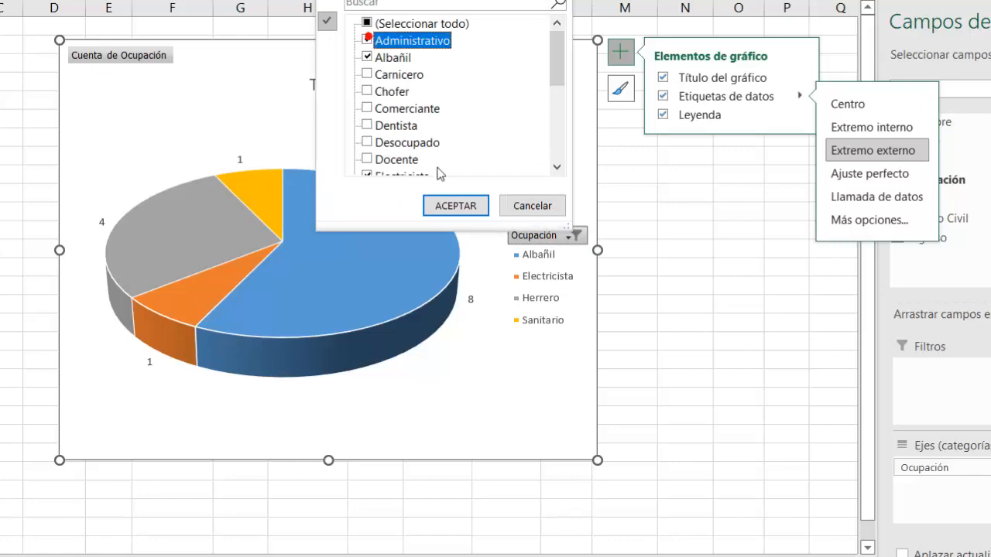
left_click(457, 207)
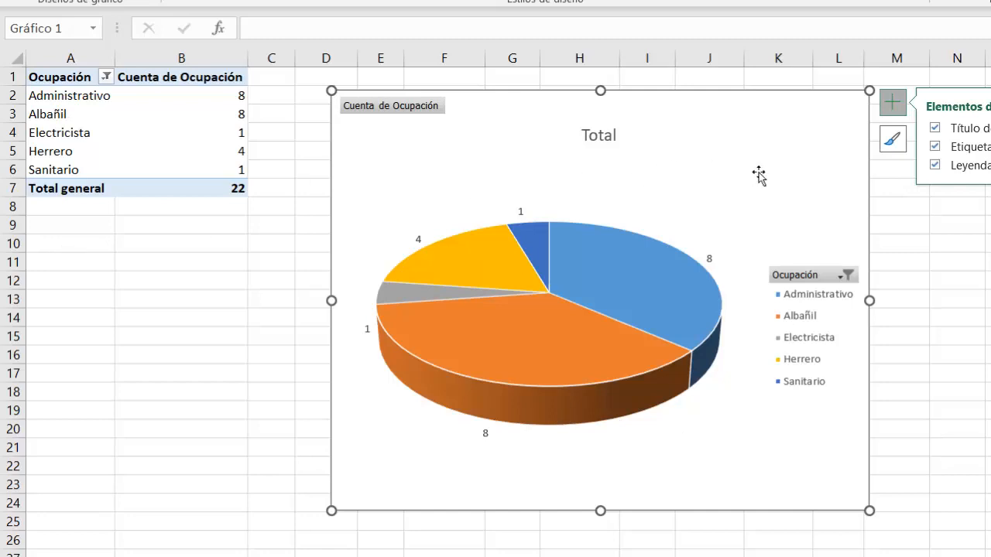
Step: Remove Administrativo from the occupations included by the pivot chart's Ocupación filter
left_click(845, 276)
left_click(643, 86)
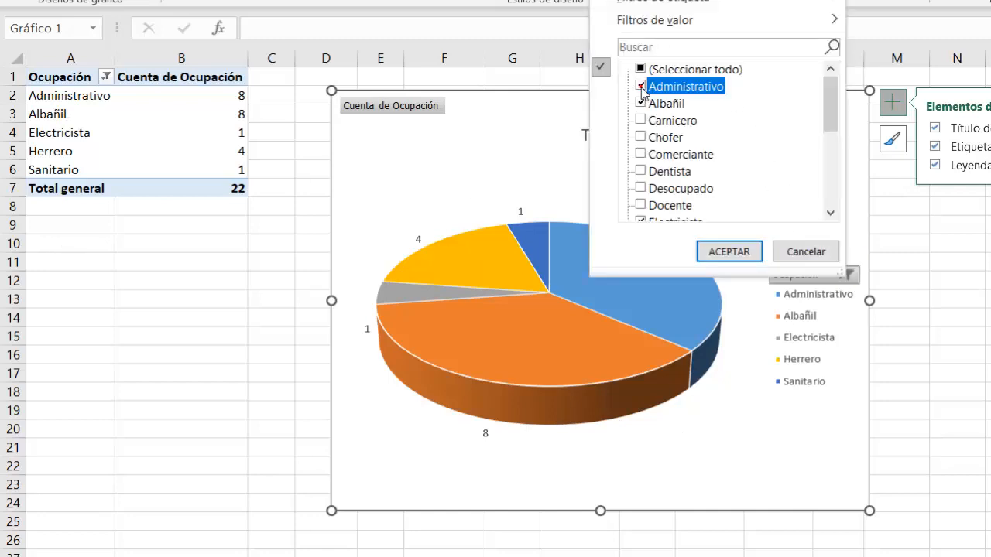
left_click(728, 251)
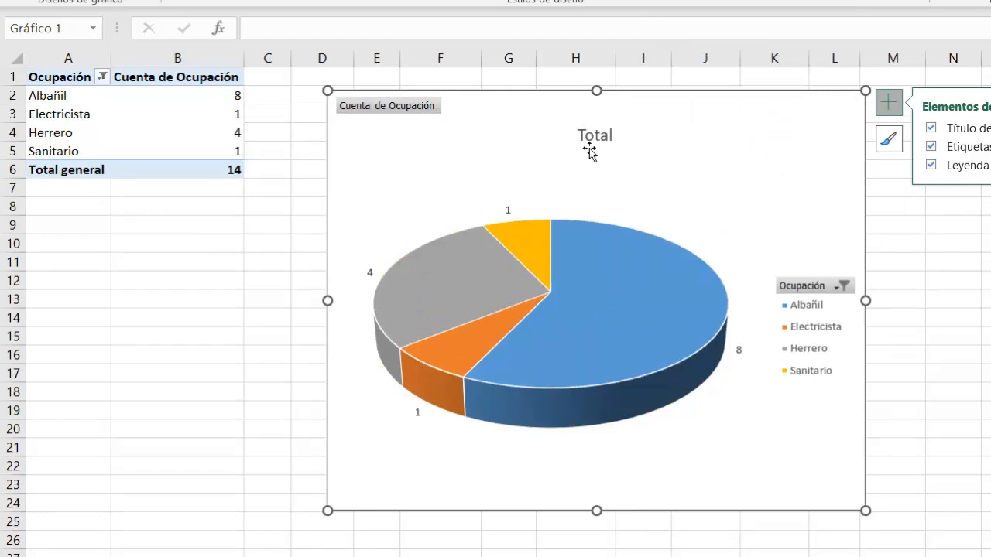
Step: Retitle the chart "Cantidad de personas encuestadas" / "ocupadas en la industria de la construcción y afines" on two lines
left_click(611, 137)
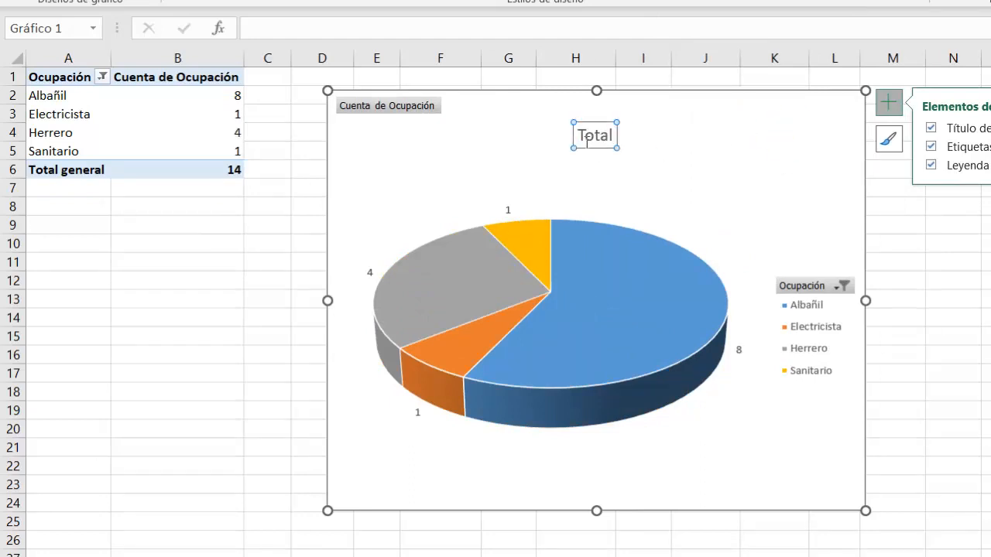
left_click(587, 137)
double_click(586, 137)
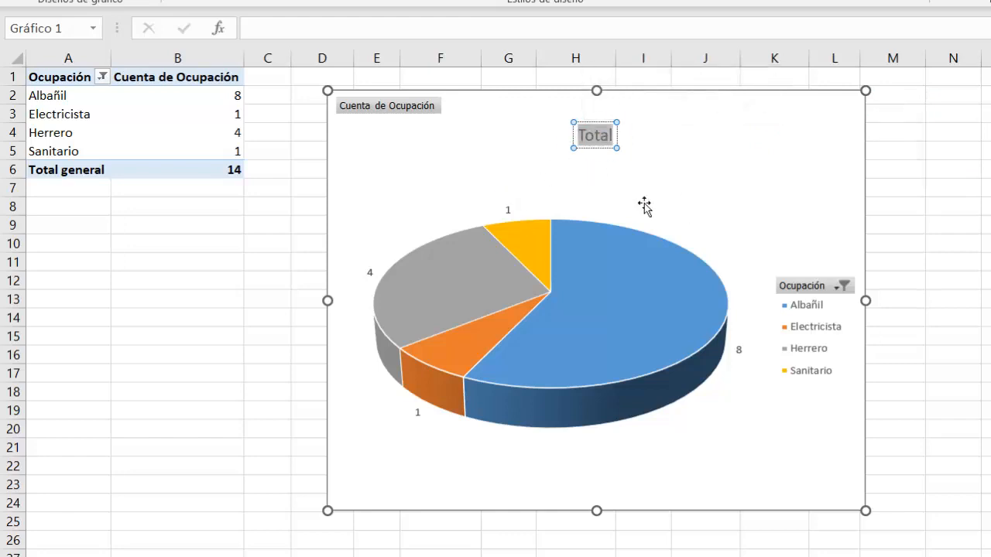
type("Cantidad de")
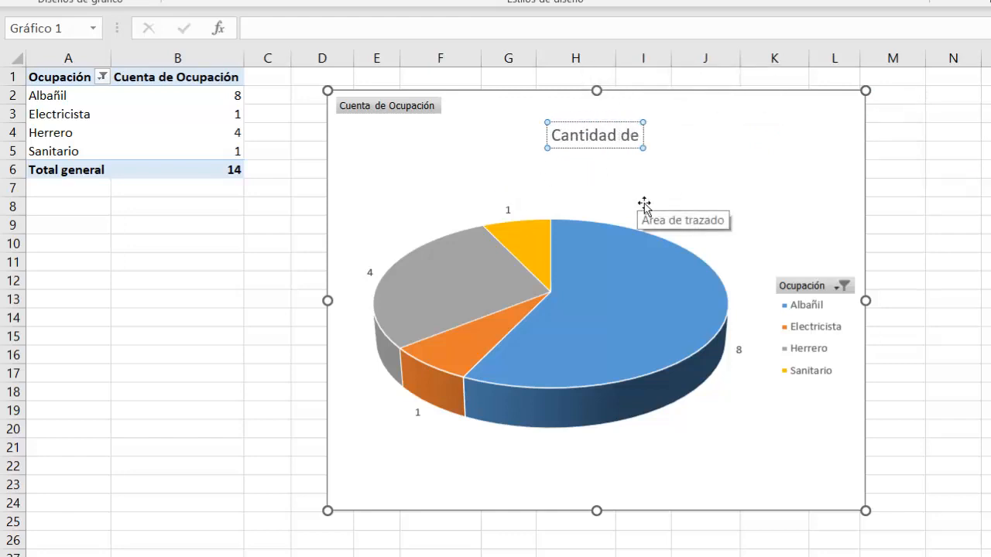
type(" personas encues")
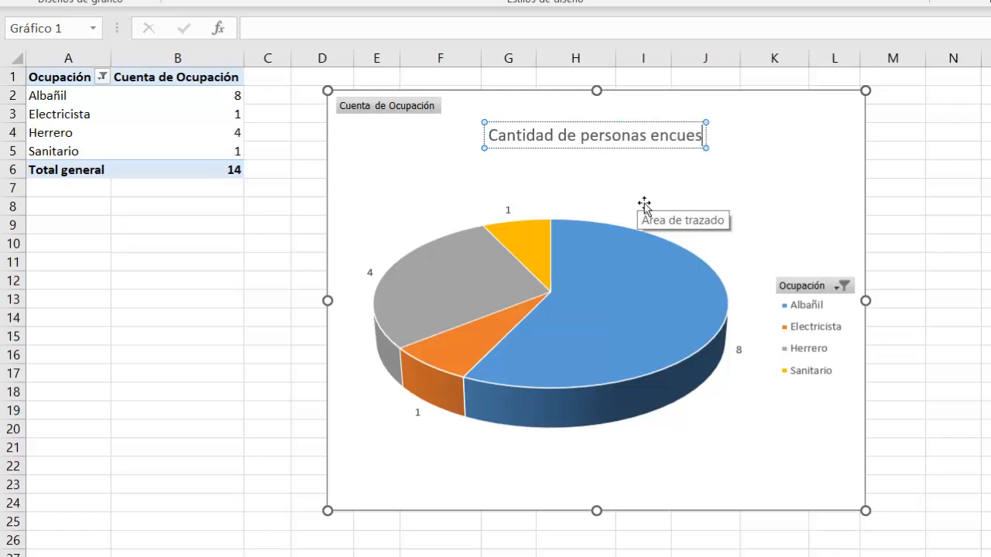
type("tadas")
key("Return")
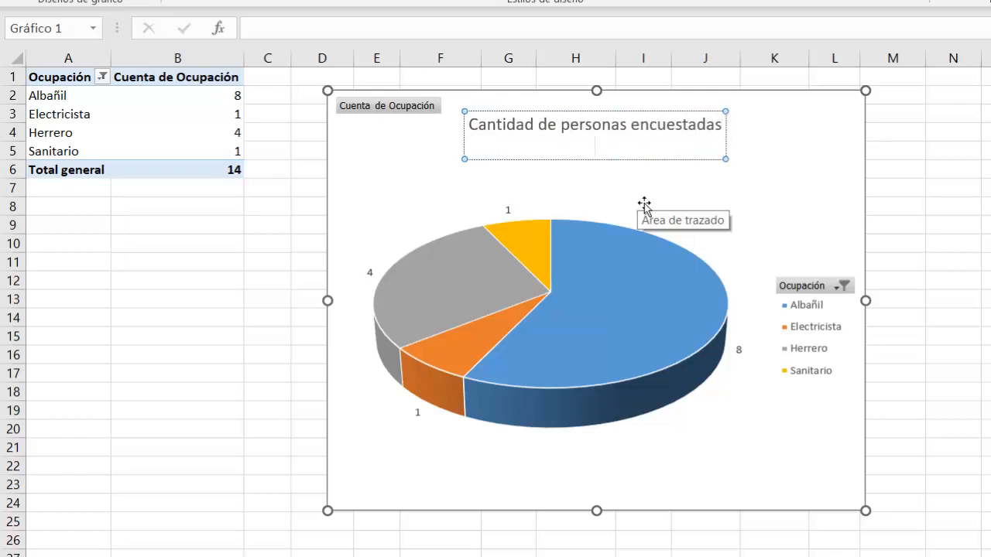
type("ocupadas")
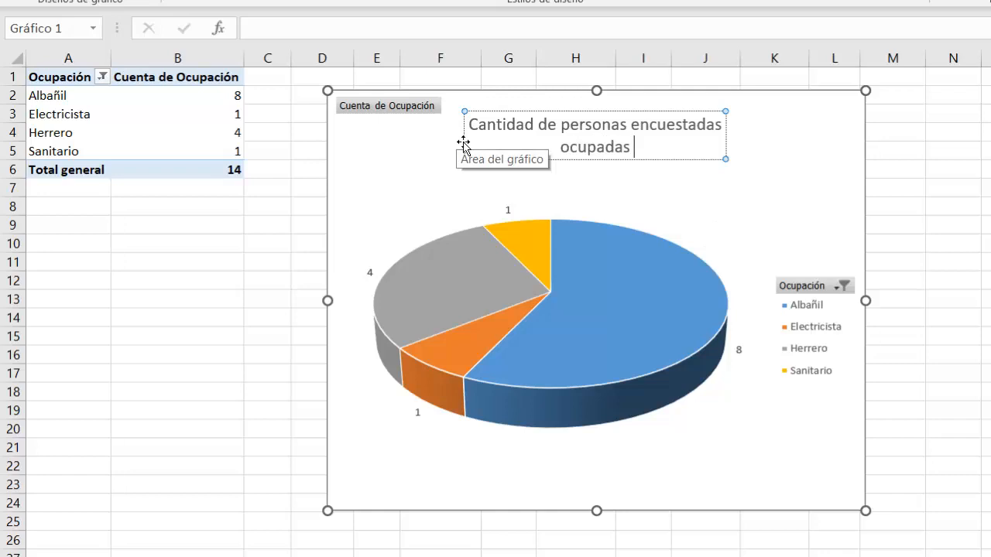
type(" en la industria de la construcción y afine")
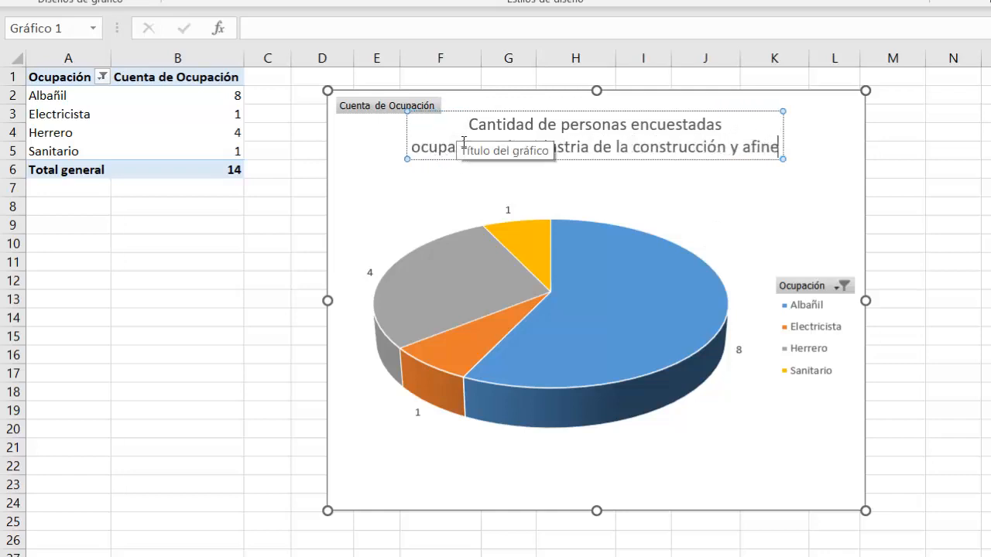
type("s")
left_click(482, 186)
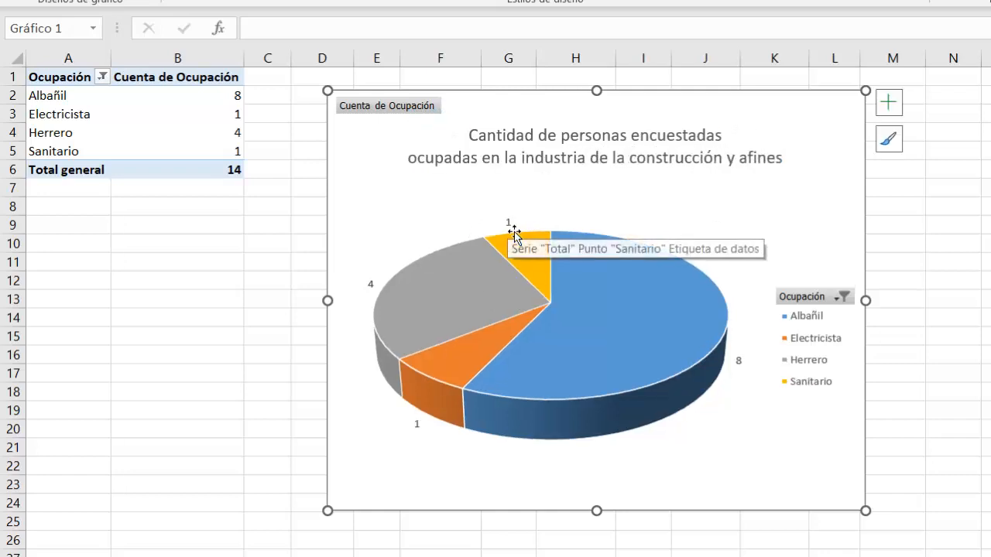
left_click(511, 224)
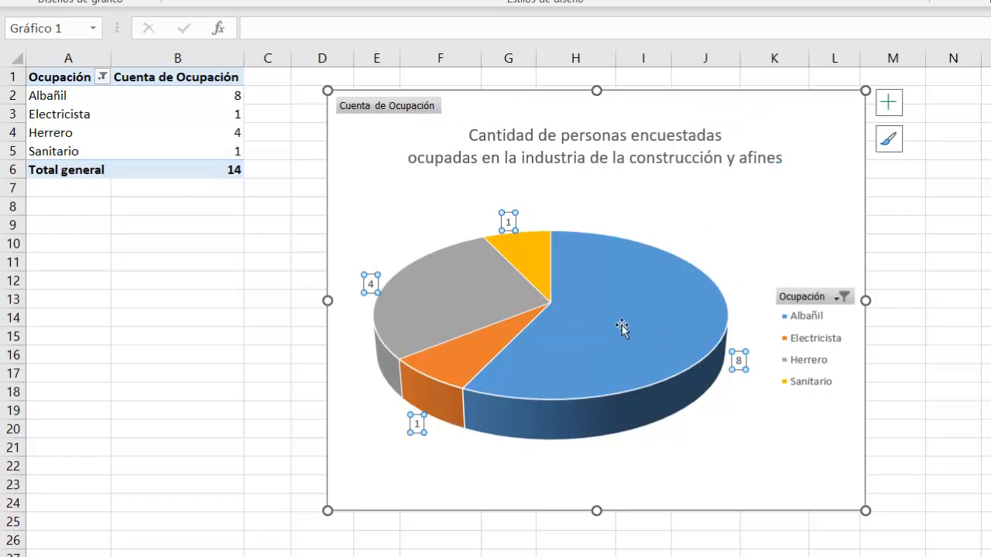
left_click(708, 188)
left_click(646, 290)
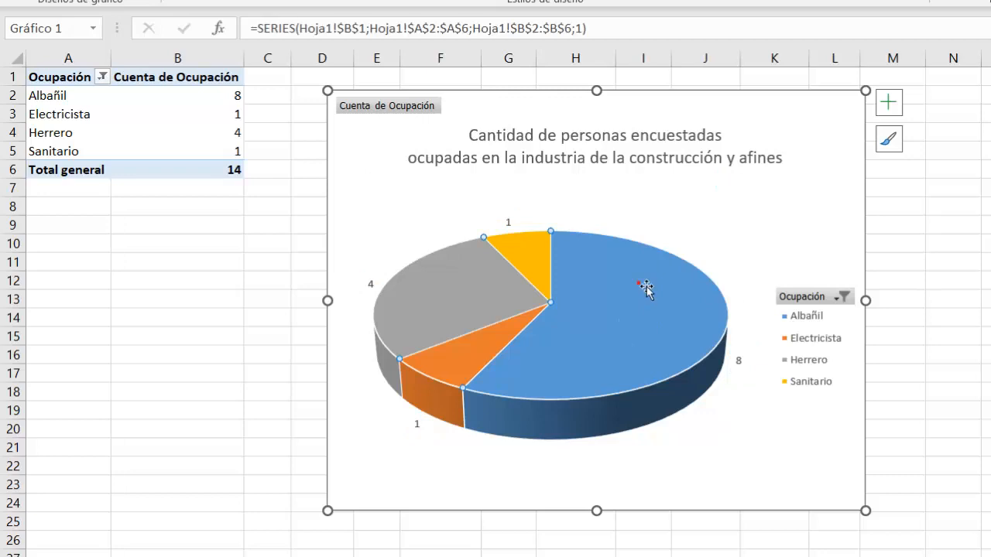
right_click(634, 274)
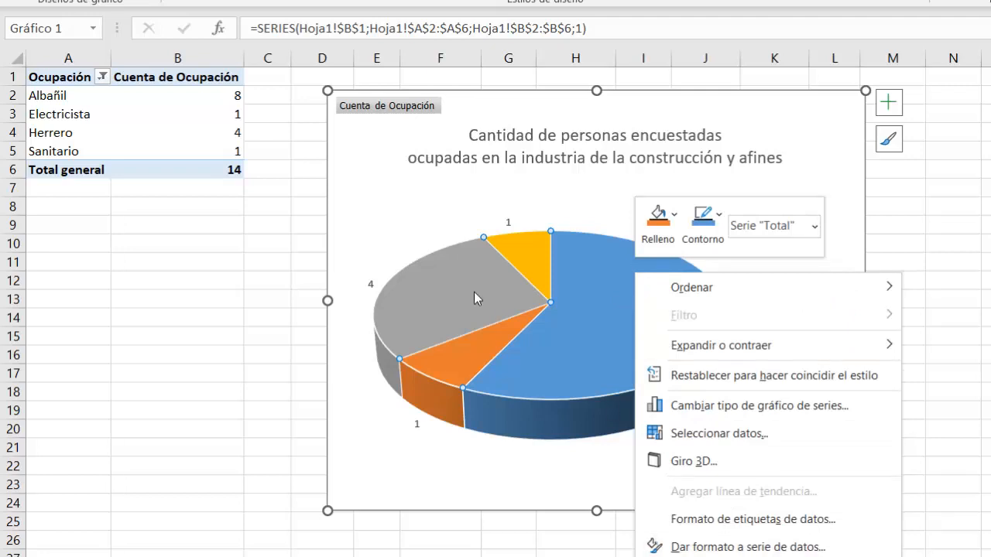
left_click(612, 182)
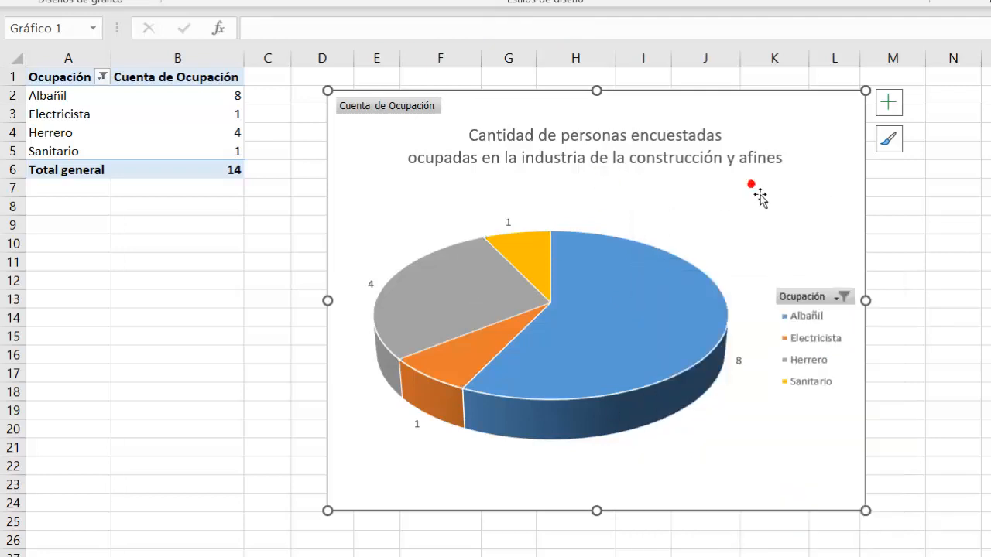
left_click(608, 310)
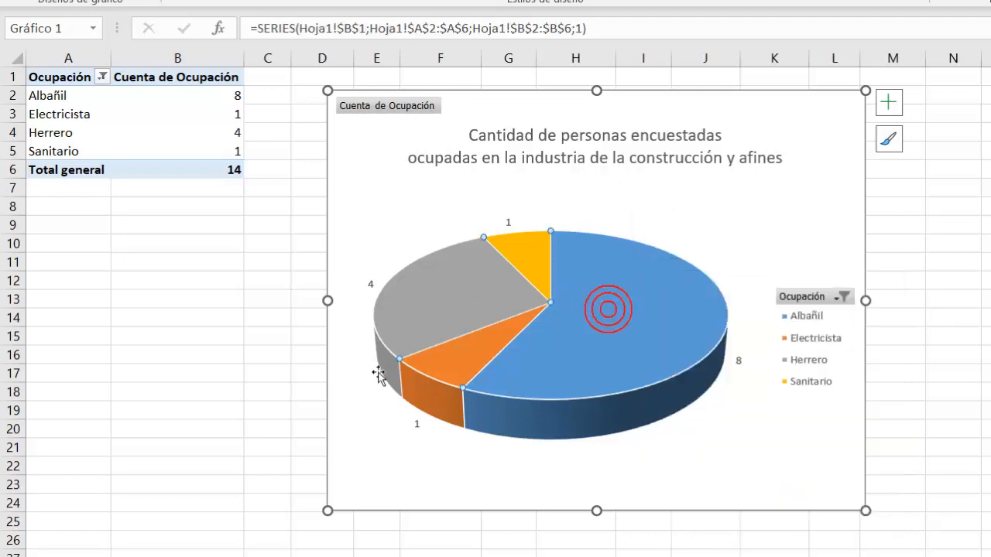
left_click(686, 496)
right_click(657, 170)
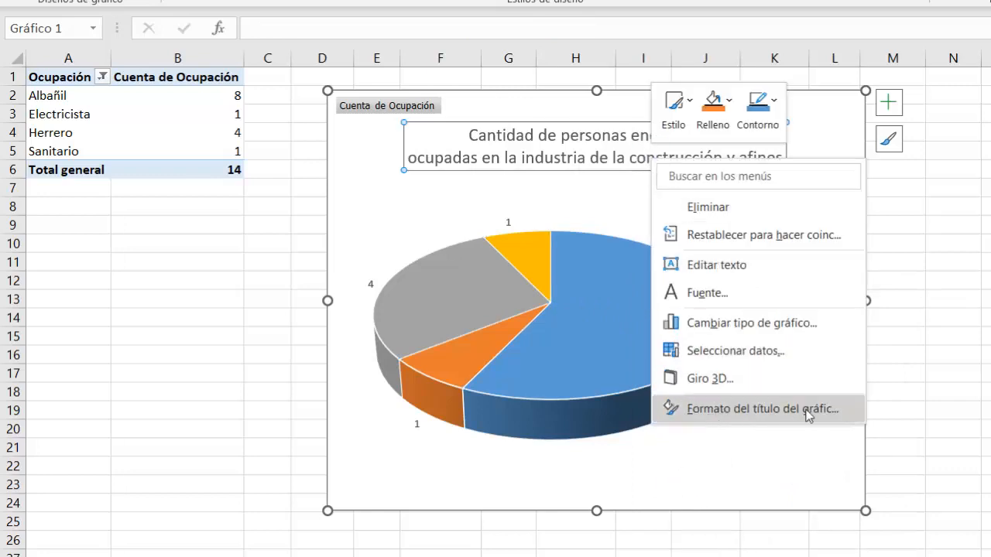
left_click(362, 177)
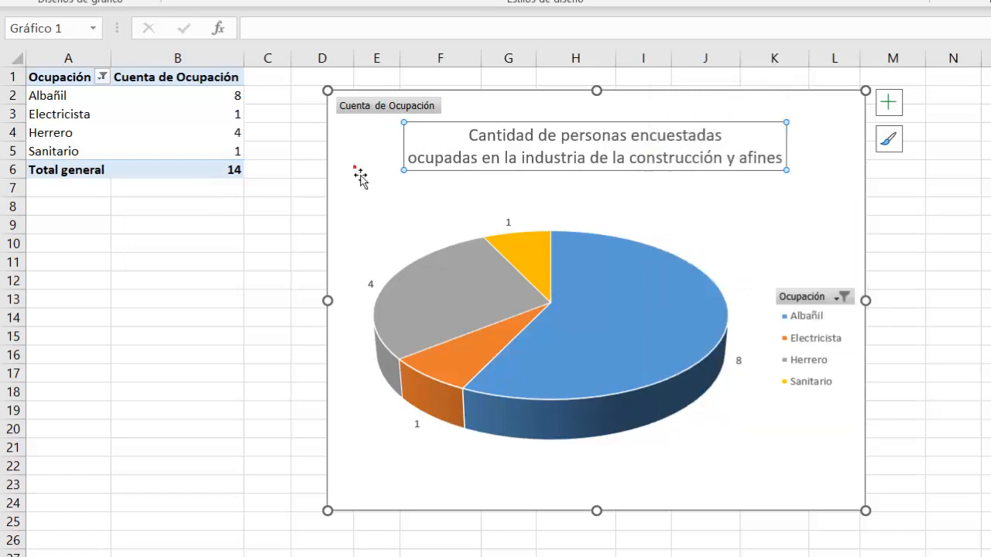
right_click(359, 175)
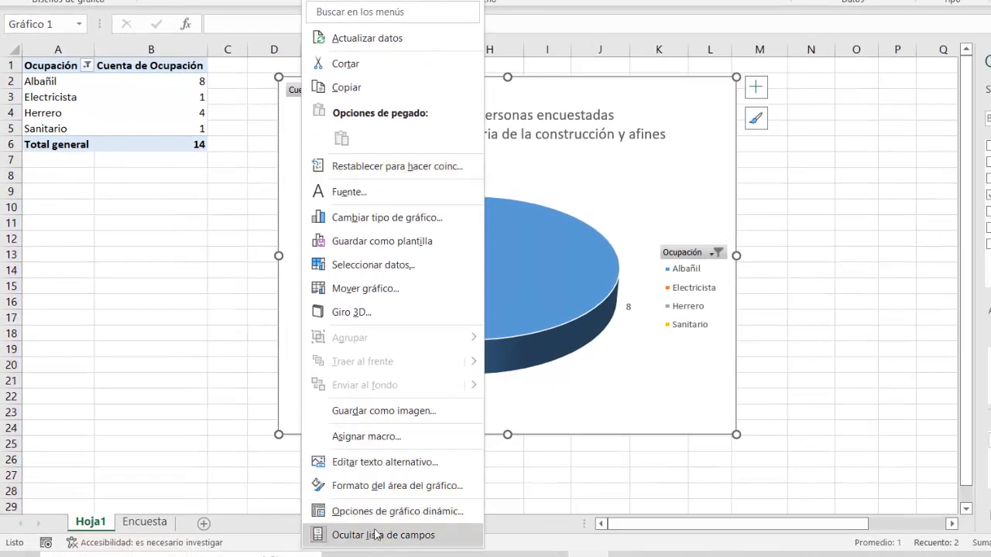
left_click(668, 396)
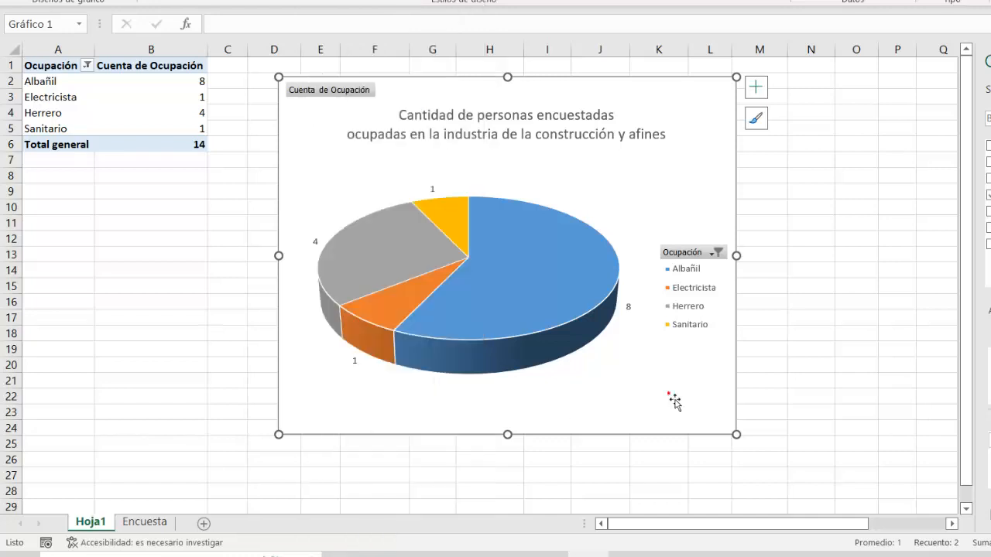
Step: Add category name, percentage and legend key to the pie's data labels, without leader lines, and set the separator to (Nueva línea)
left_click(632, 310)
right_click(631, 312)
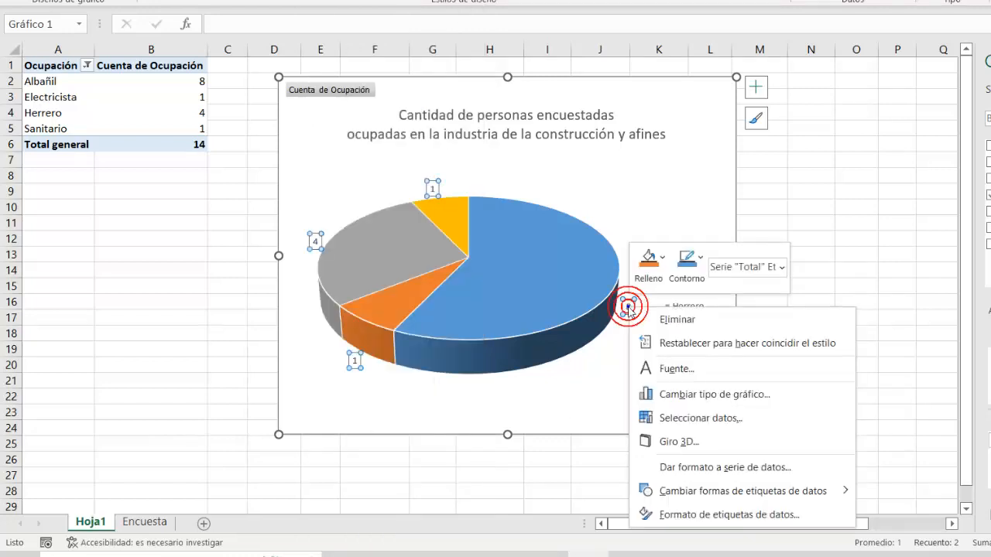
left_click(707, 515)
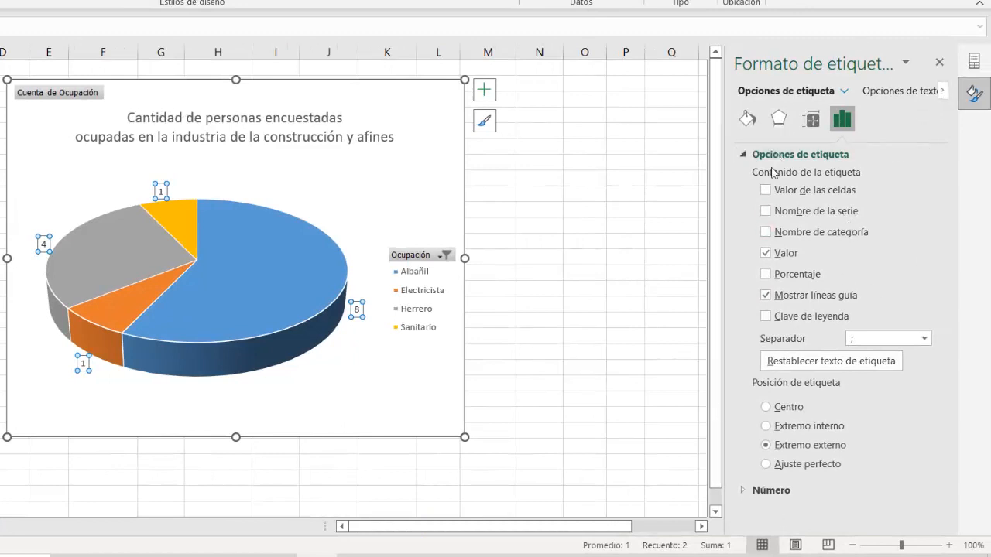
left_click(767, 233)
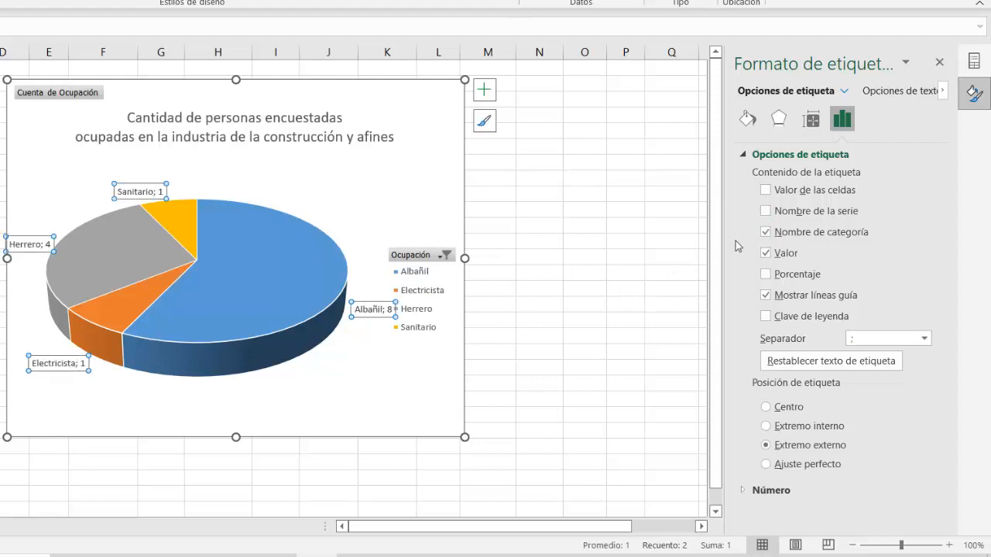
left_click(766, 275)
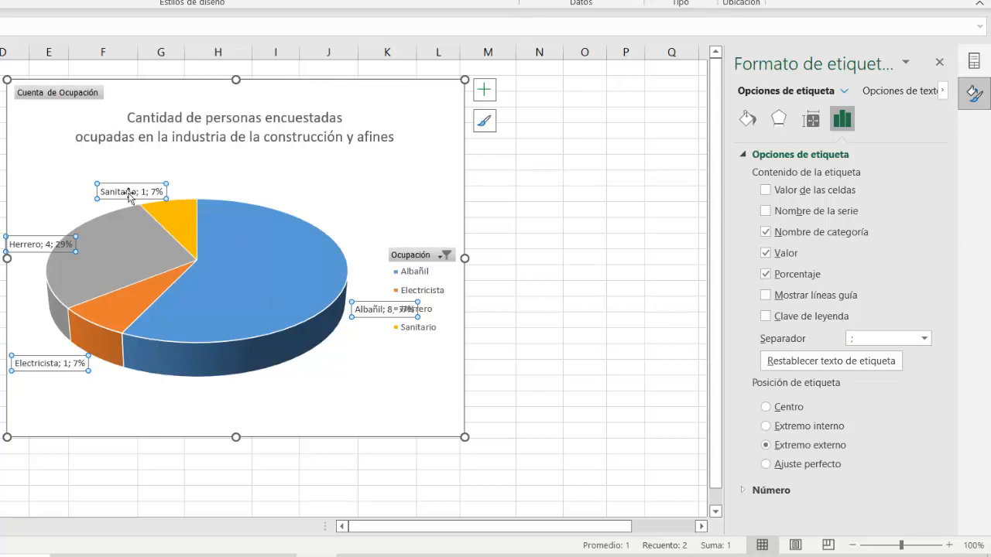
mouse_move(178, 224)
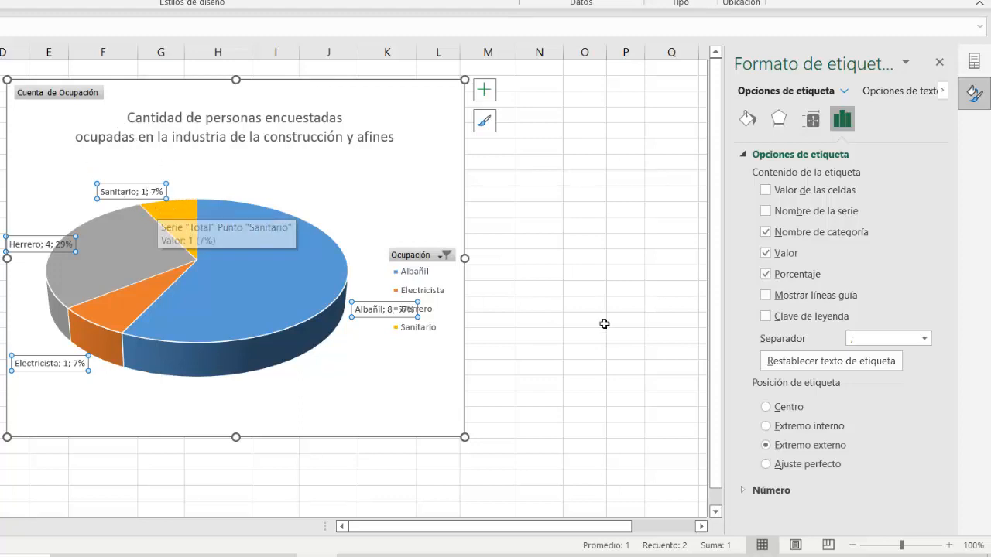
left_click(766, 317)
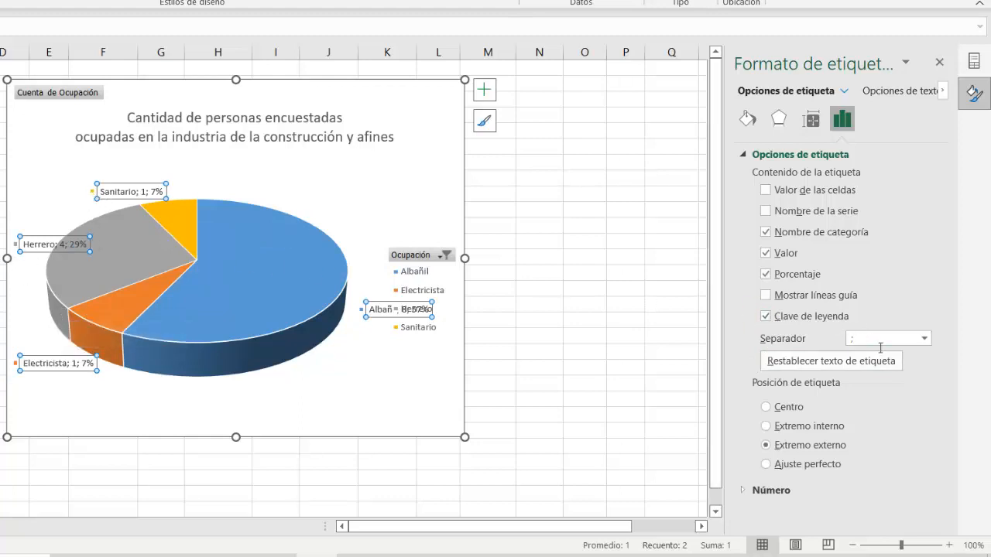
left_click(924, 341)
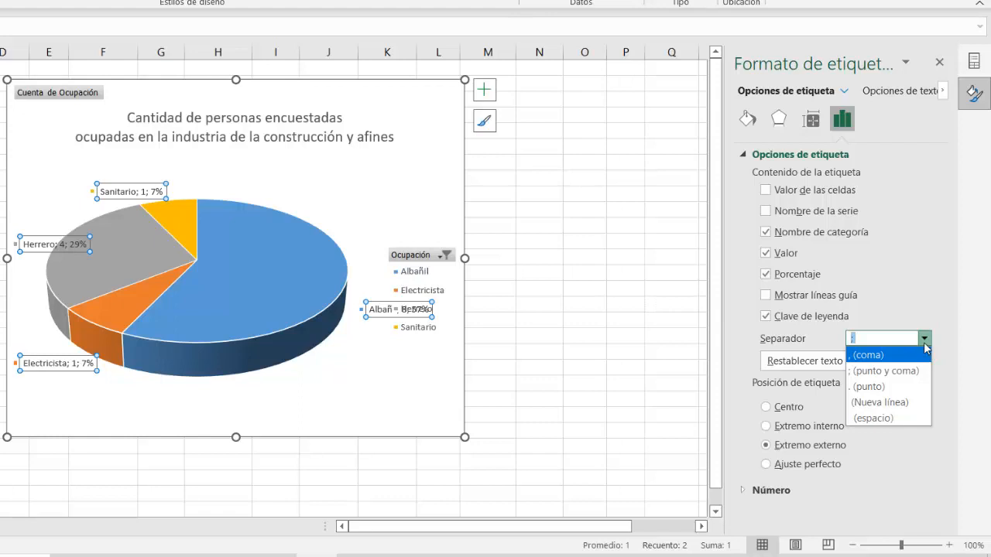
left_click(893, 403)
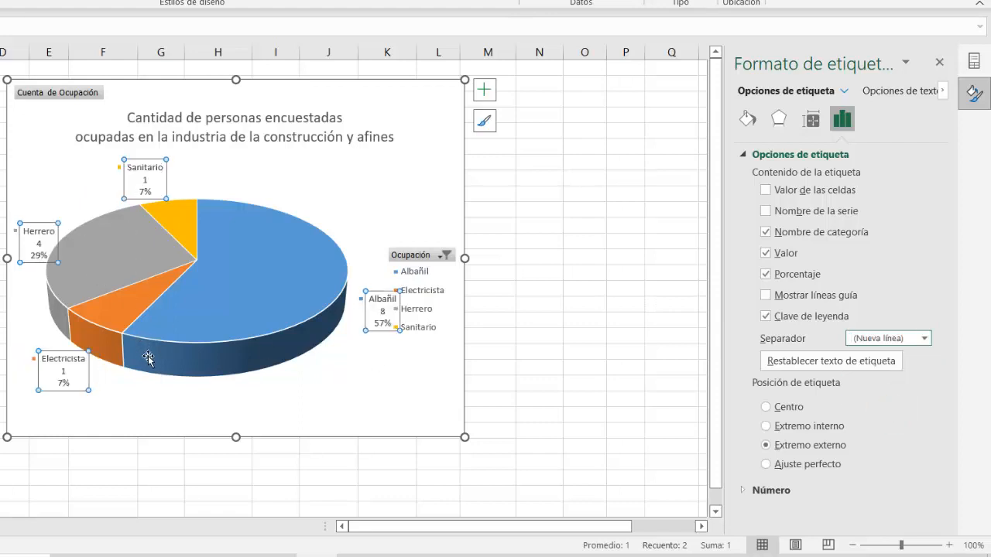
Step: Enlarge the chart by widening it to the edge of column M and extending its lower border slightly
left_click(465, 258)
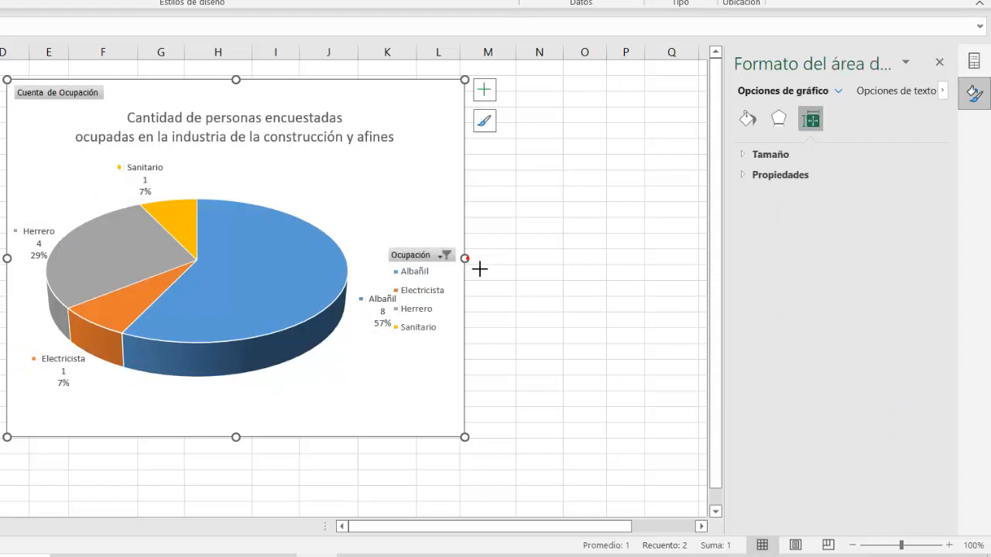
left_click_drag(465, 259, 515, 258)
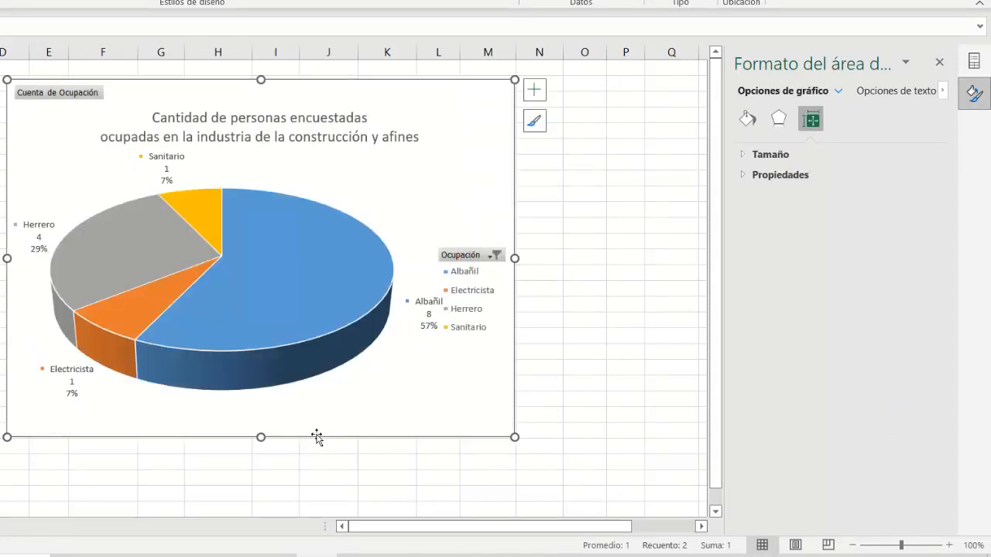
left_click_drag(317, 438, 317, 464)
Step: Move the Albañil data label away from the legend to just below the lower right edge of the pie
left_click(428, 318)
left_click(426, 313)
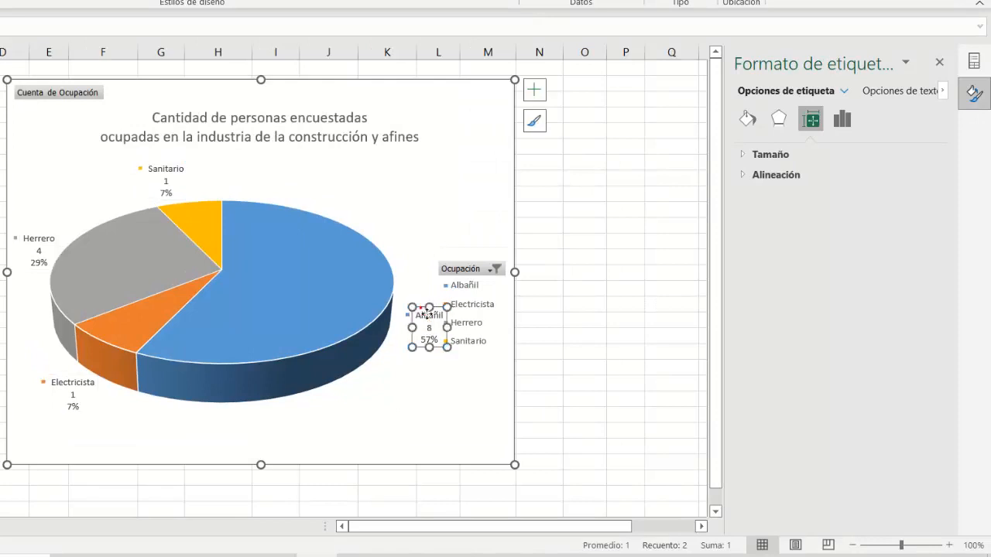
left_click_drag(425, 314, 391, 371)
left_click(460, 403)
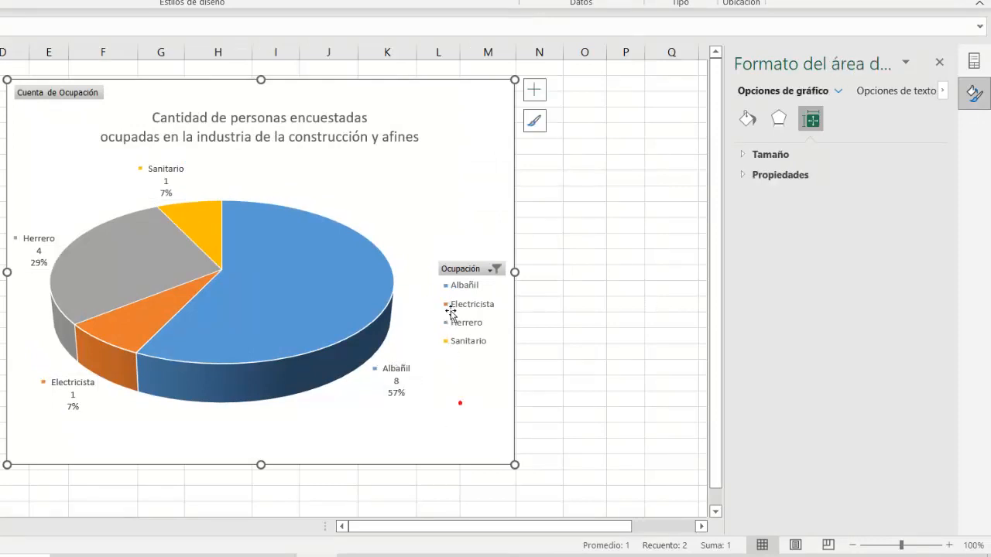
Step: Resize the Albañil data label's box to slightly wider than its text, keeping it beside the blue sector's lower edge
left_click(399, 378)
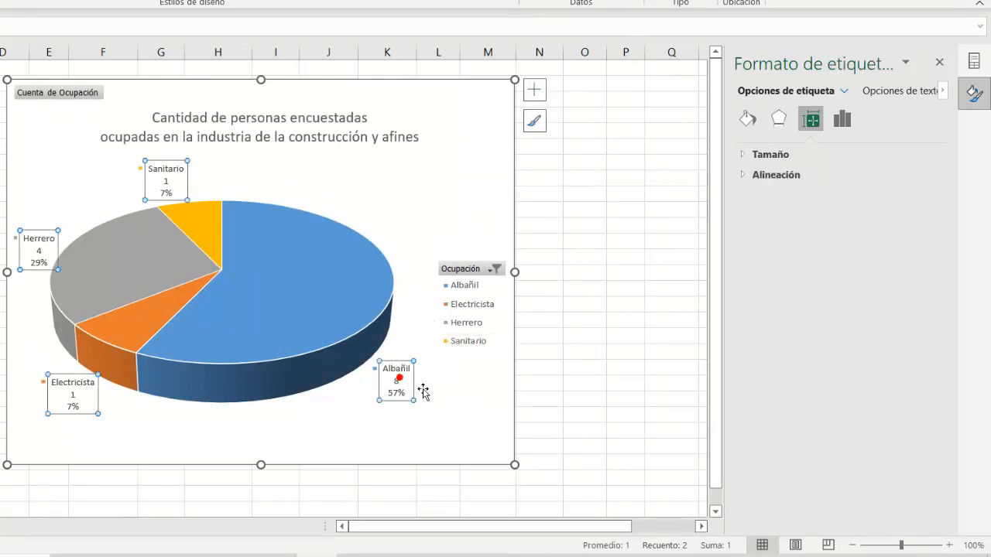
mouse_move(413, 372)
left_mouse_down()
mouse_move(457, 389)
mouse_move(399, 371)
left_mouse_up()
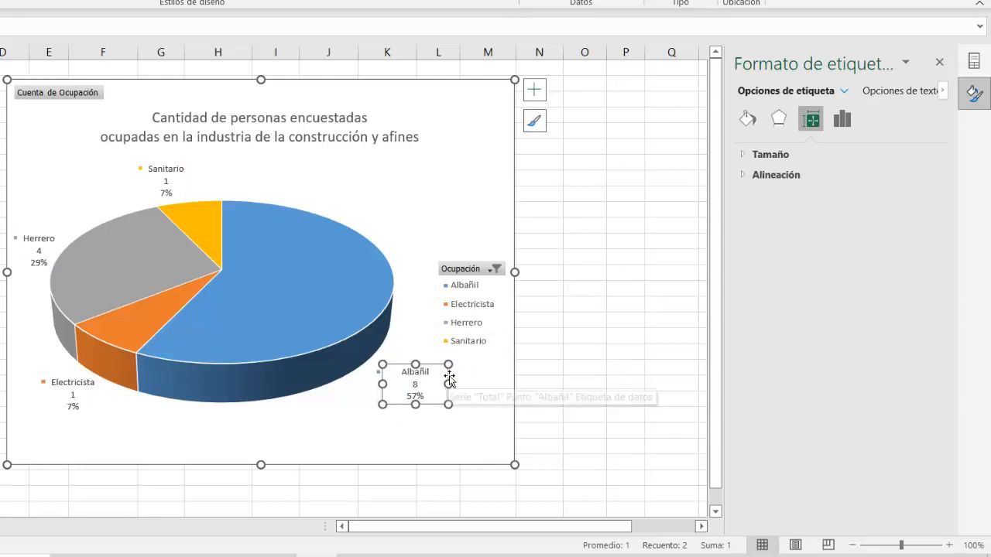
left_click(402, 198)
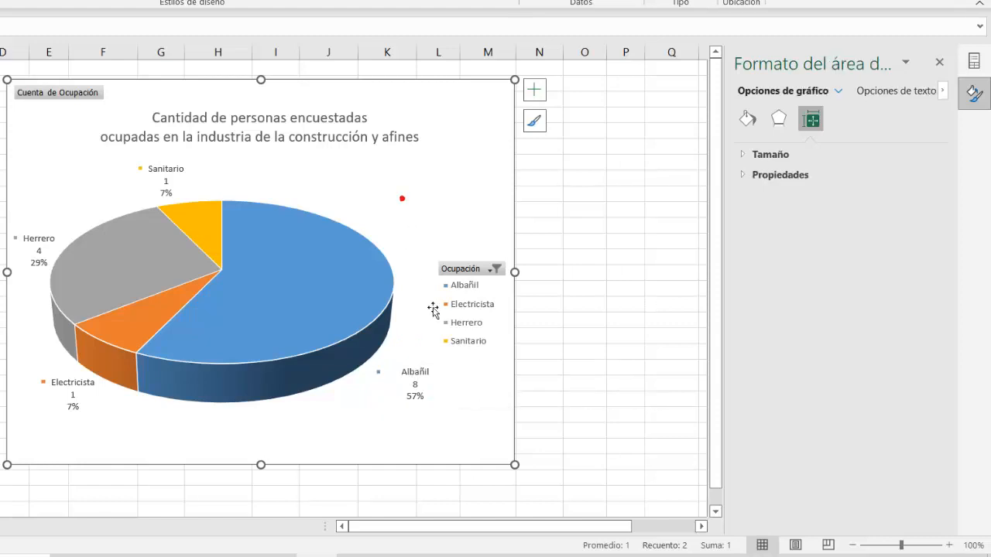
left_click(416, 384)
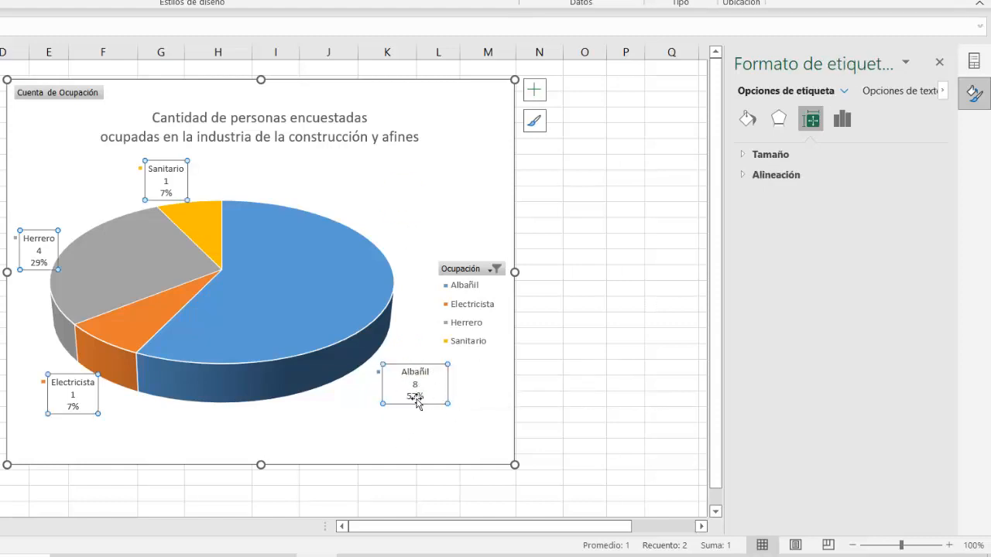
left_click(417, 372)
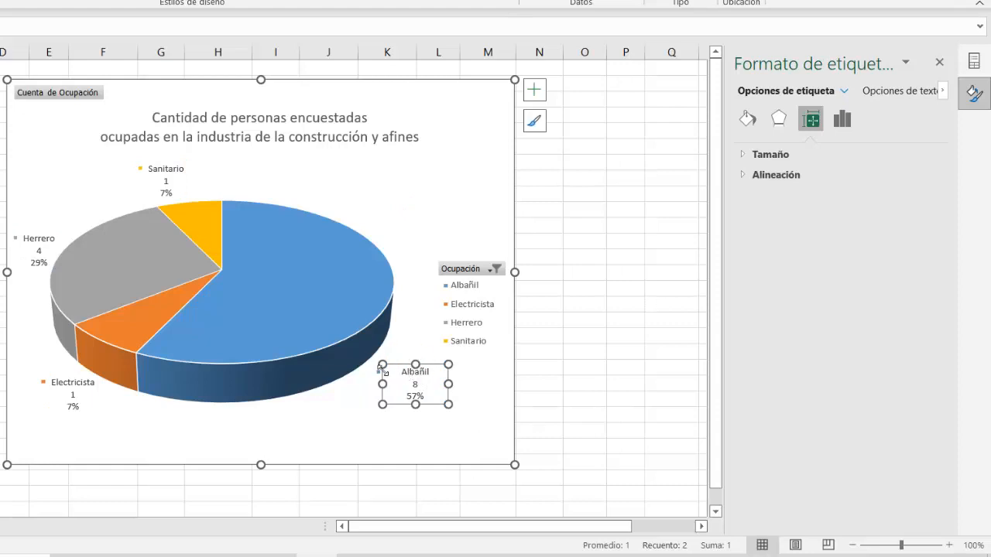
left_click_drag(449, 384, 389, 373)
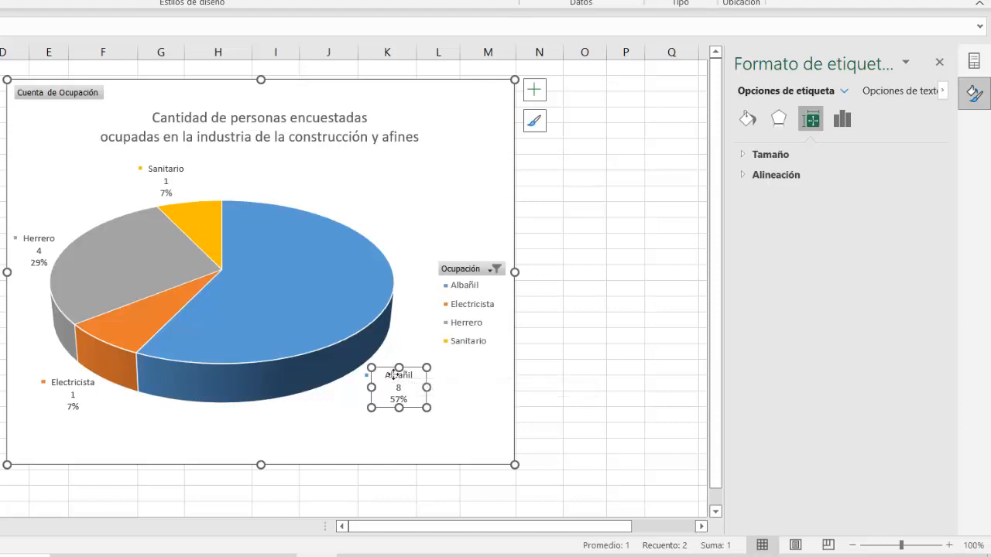
right_click(387, 375)
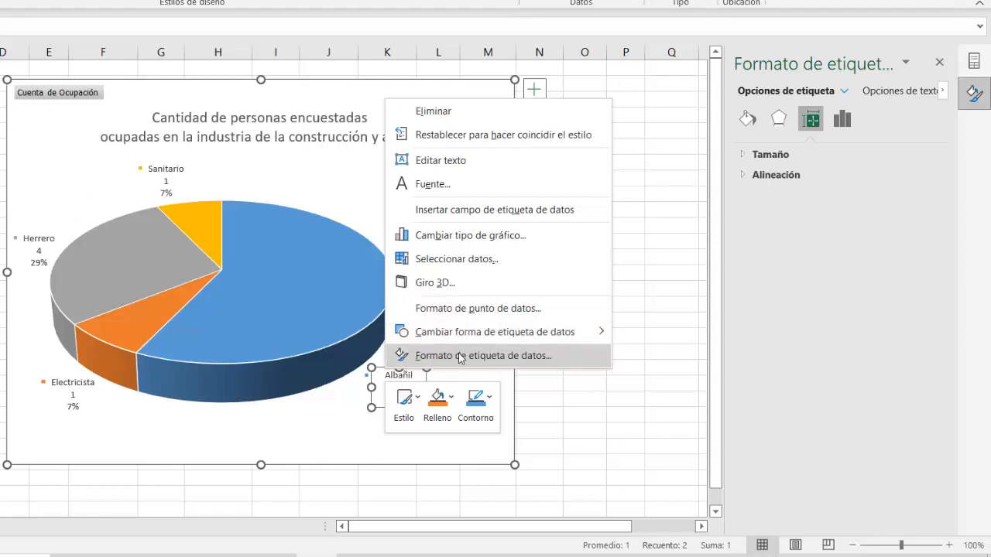
left_click(241, 439)
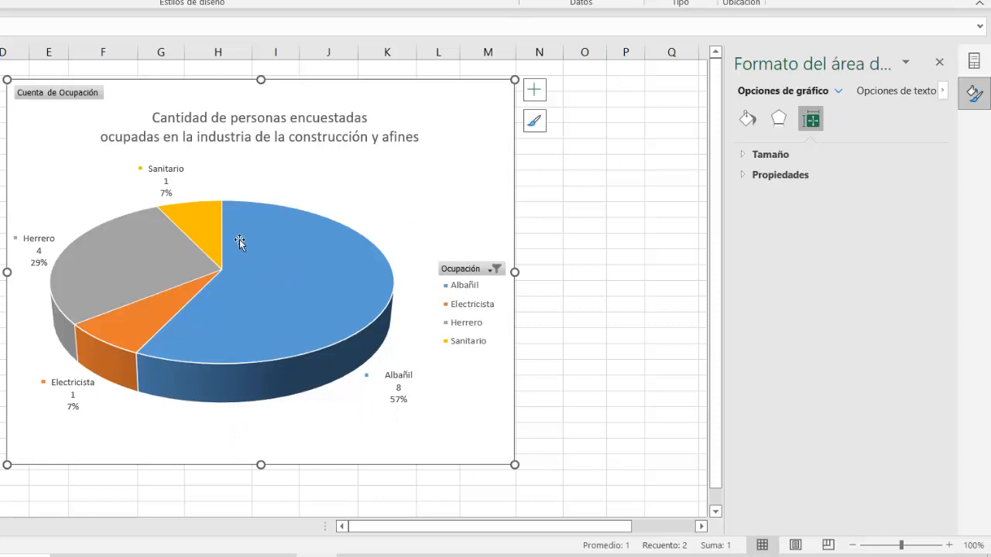
Step: Open the formatting options for the pie's whole data series
left_click(277, 304)
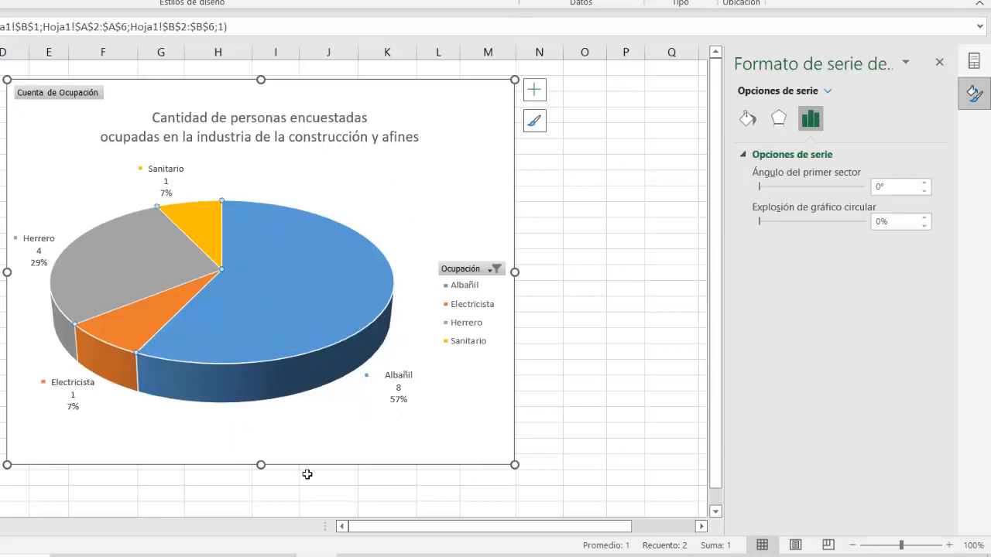
right_click(295, 316)
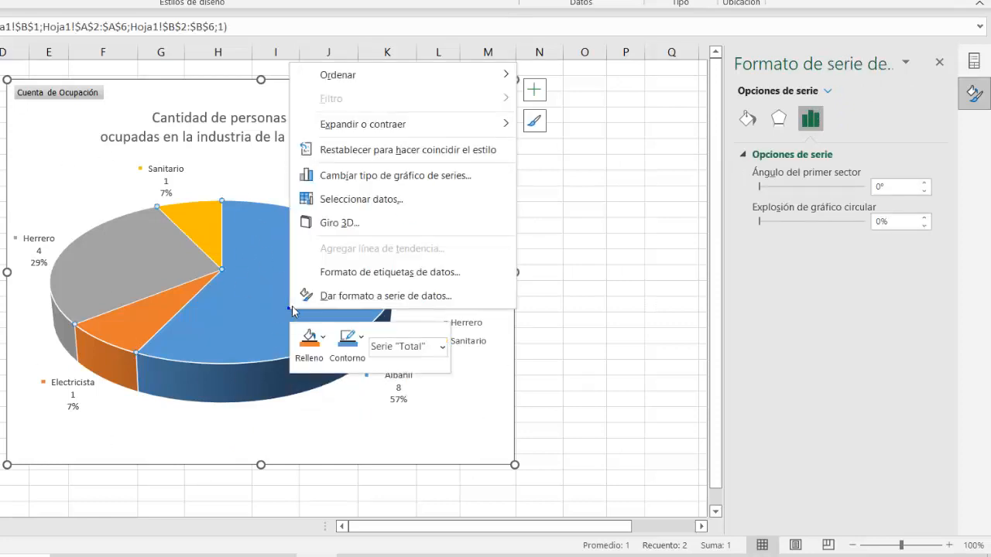
left_click(326, 297)
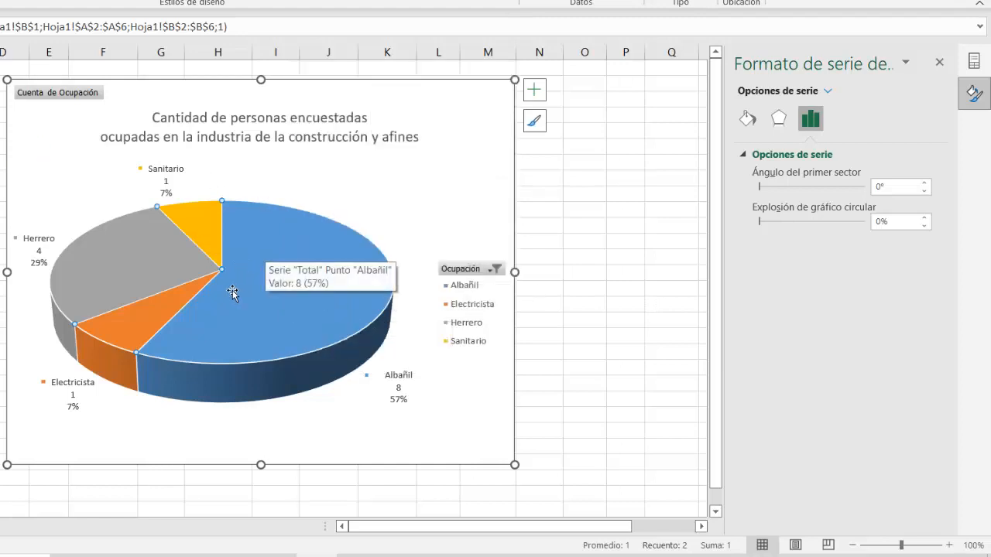
Step: Pull only the Electricista sector out of the pie to a point explosion of 30%
left_click(138, 328)
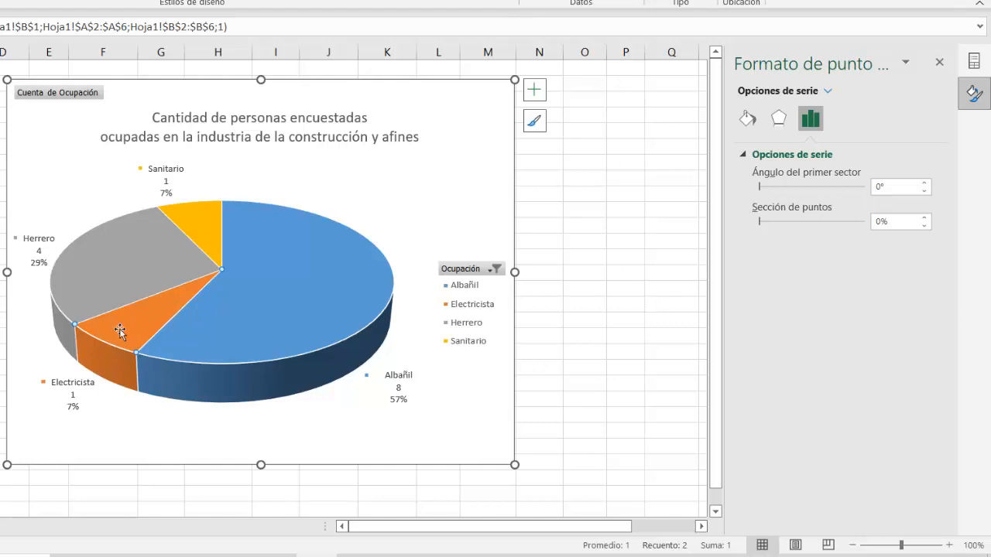
right_click(139, 326)
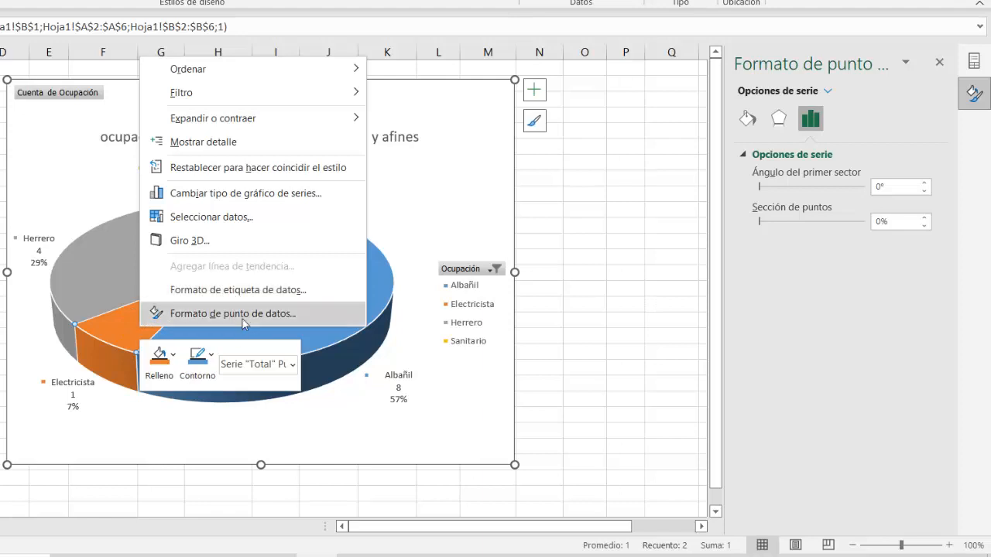
left_click(113, 327)
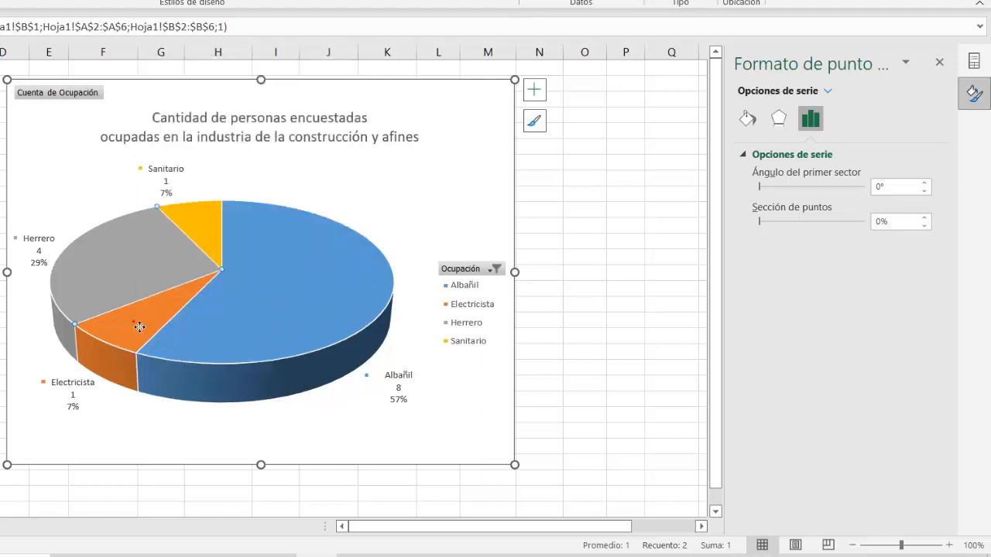
left_click_drag(136, 330, 109, 360)
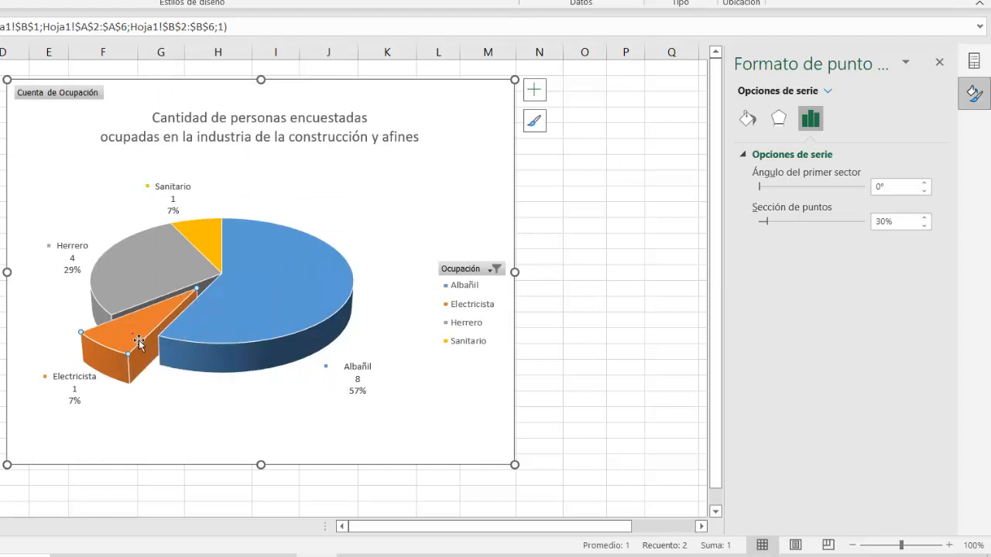
Step: Fill the Electricista sector with the standard purple colour
right_click(134, 338)
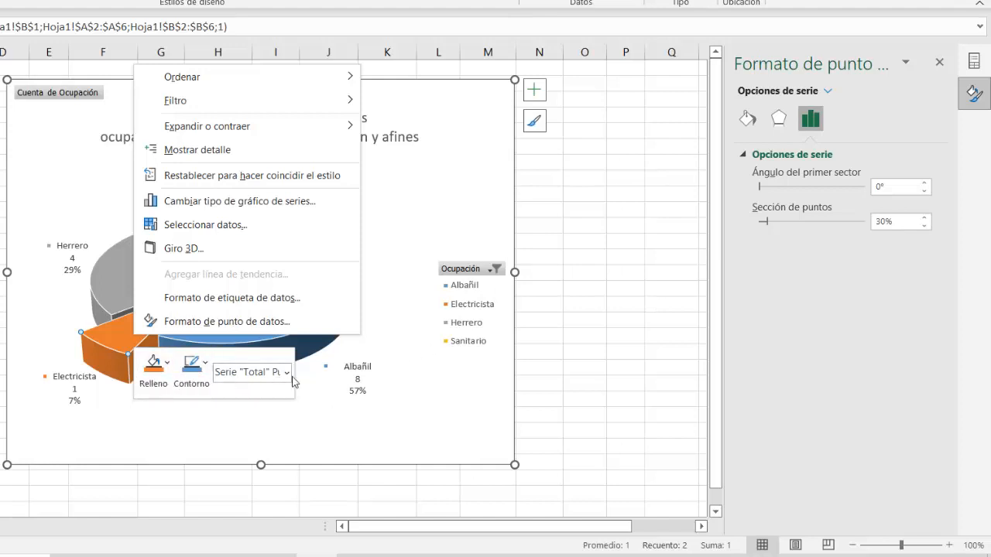
left_click(168, 364)
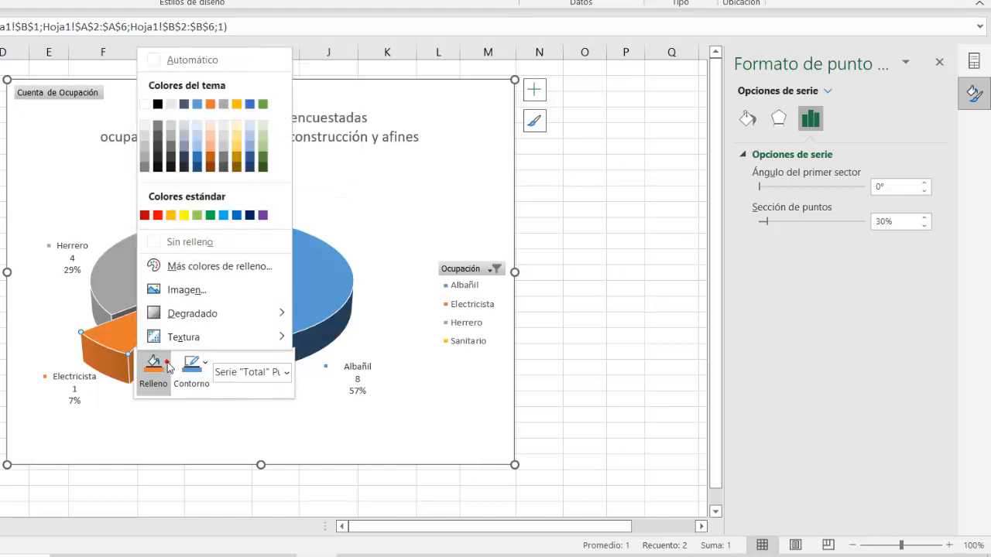
left_click(266, 215)
left_click(459, 416)
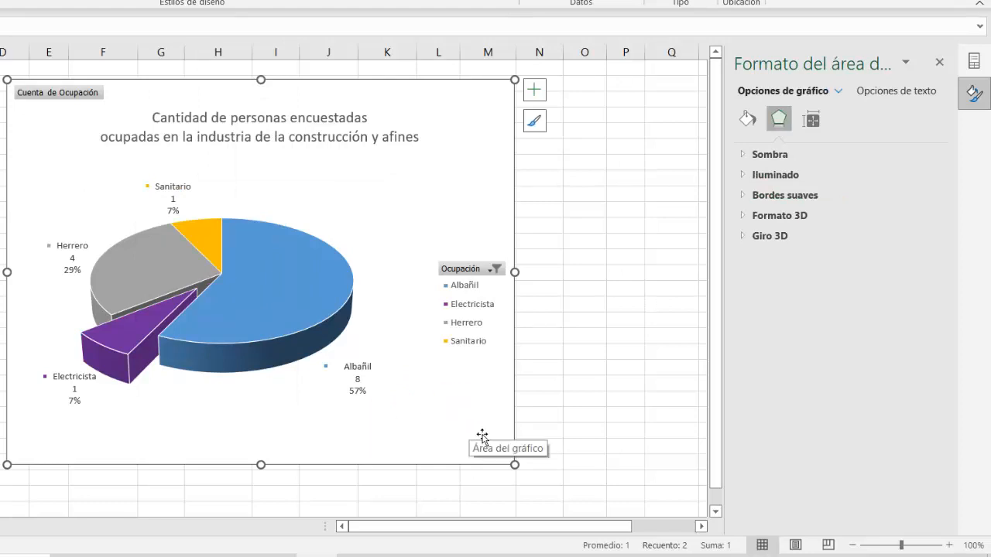
Step: Undo the purple fill and the separation of the Electricista sector
key("ctrl+z")
key("ctrl+z")
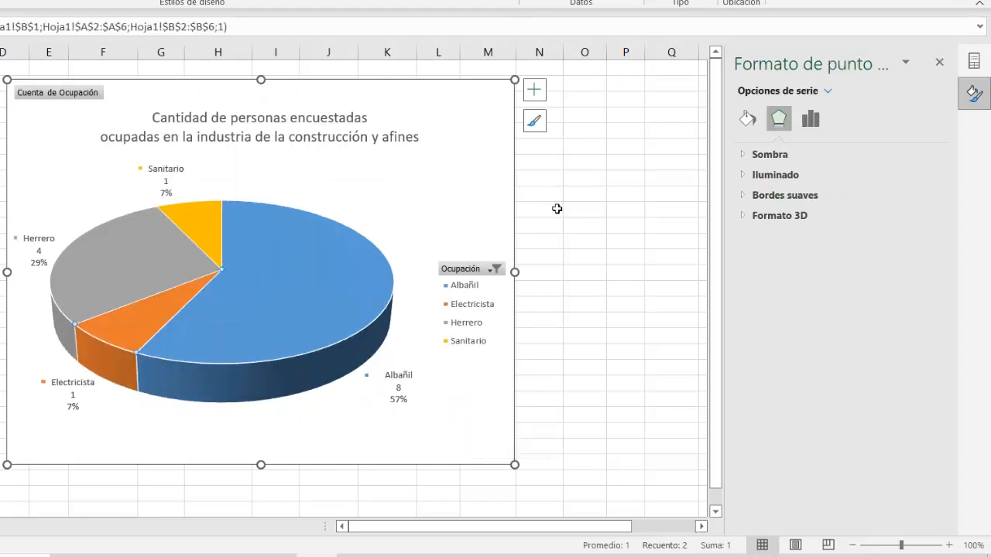
Step: Make the chart title's first line, "Cantidad de personas encuestadas", bold and enlarge it to 18 pt
left_click(299, 135)
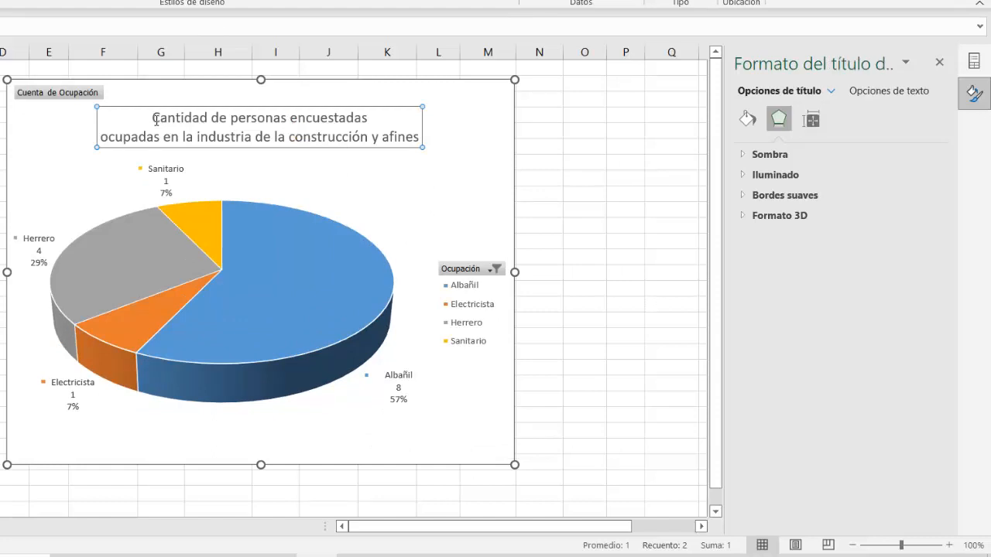
left_click_drag(150, 116, 319, 128)
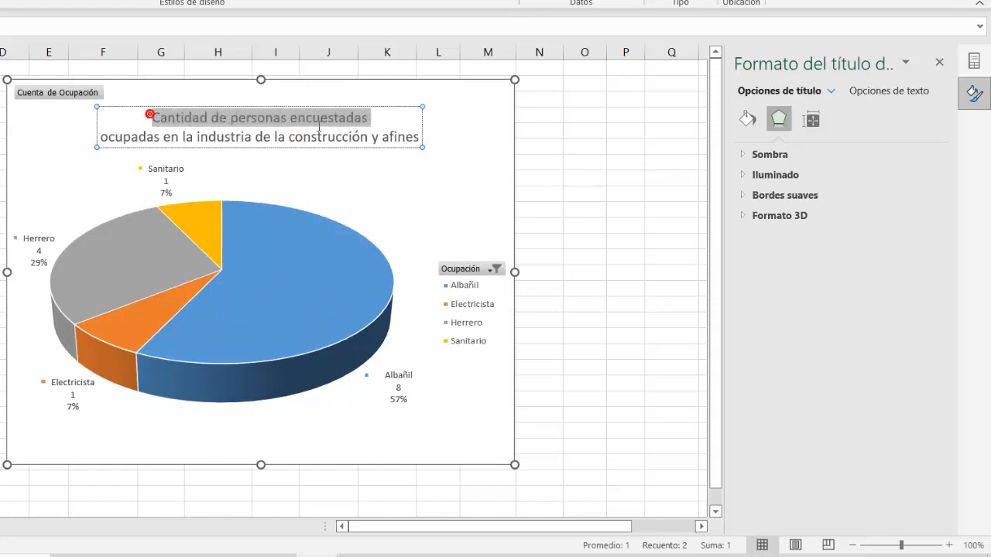
right_click(247, 123)
left_click(172, 124)
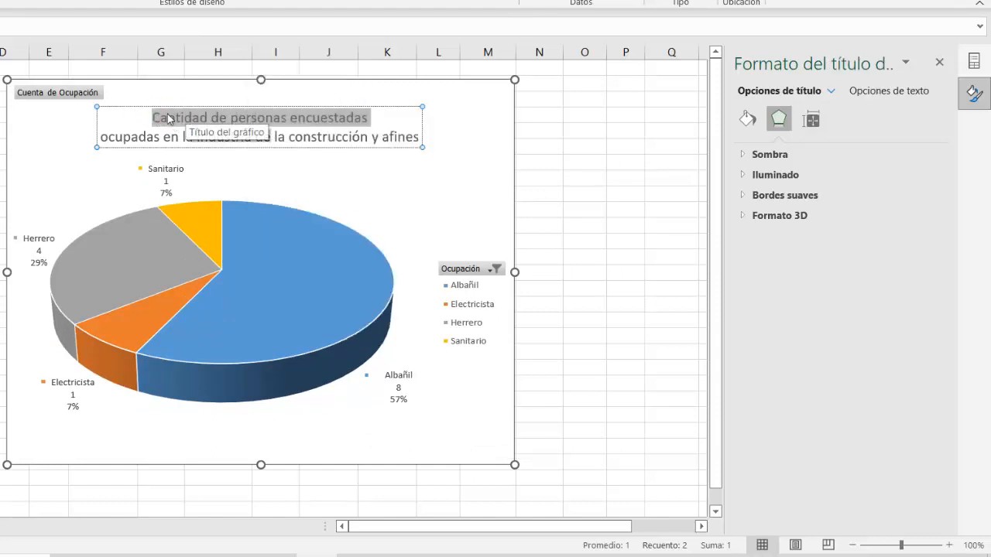
right_click(345, 121)
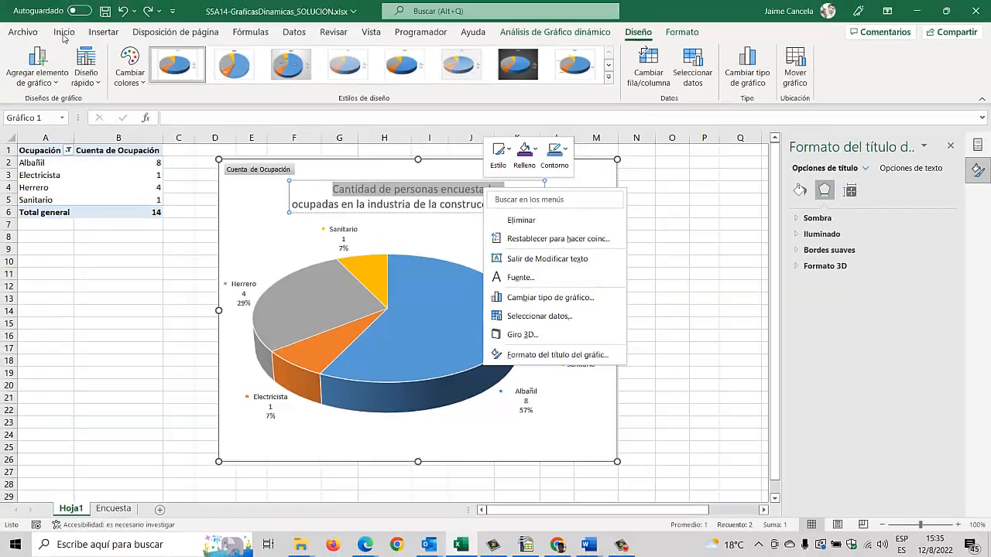
left_click(63, 32)
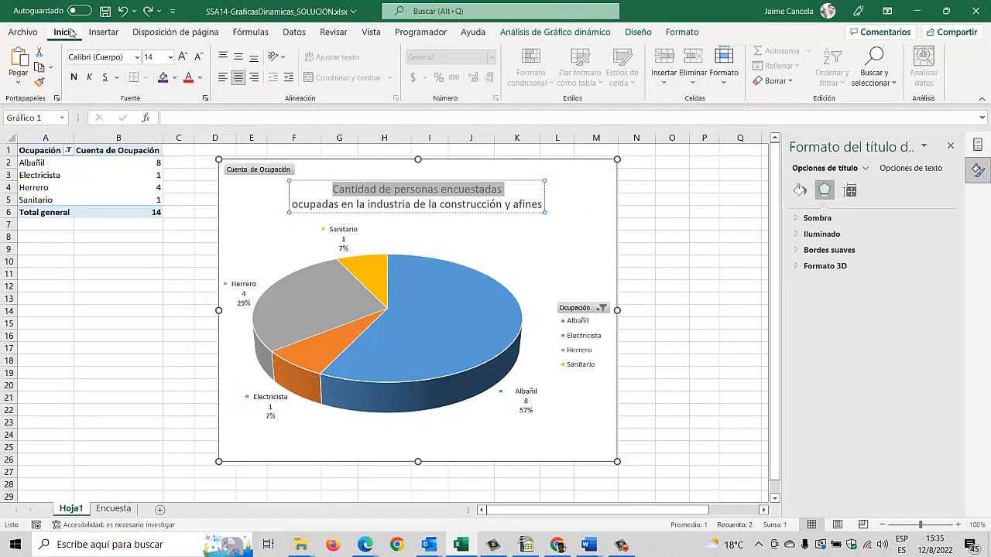
left_click(74, 76)
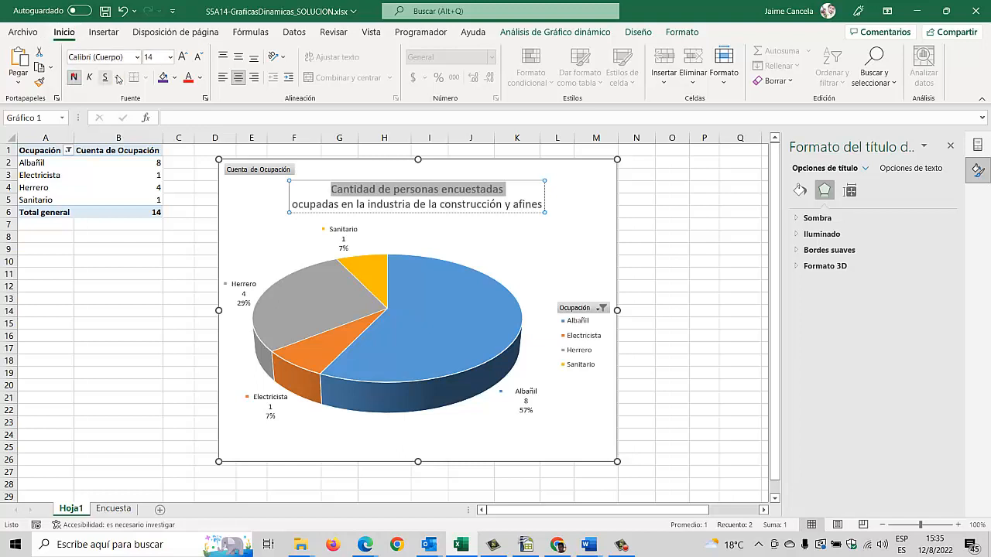
left_click(182, 57)
left_click(182, 58)
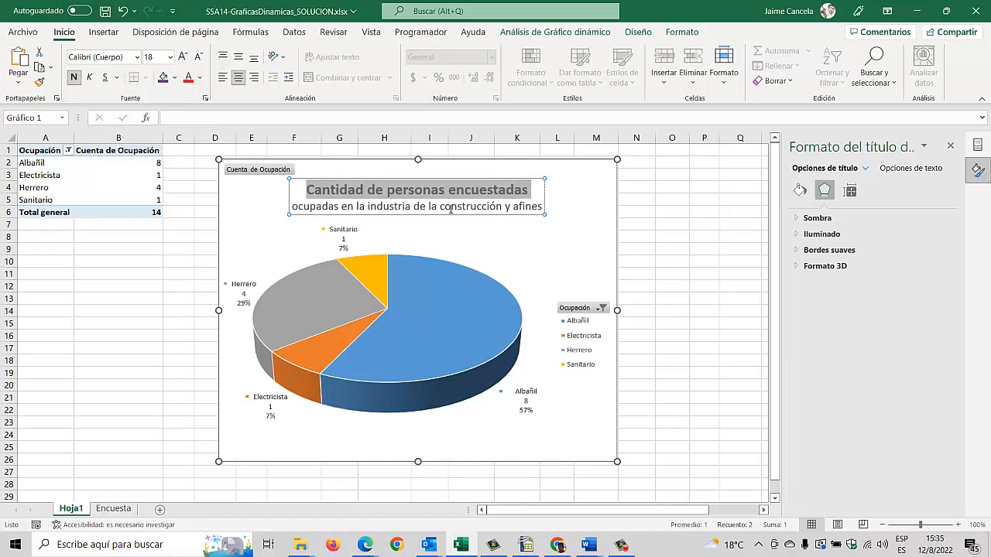
left_click(651, 247)
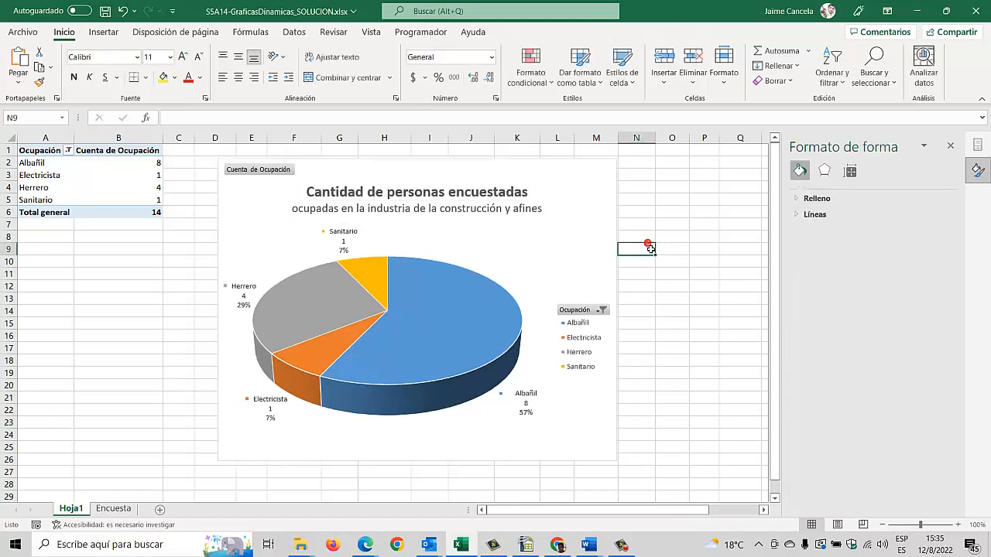
left_click(338, 380)
scroll(338, 380, "down", 1)
scroll(340, 380, "up", 1)
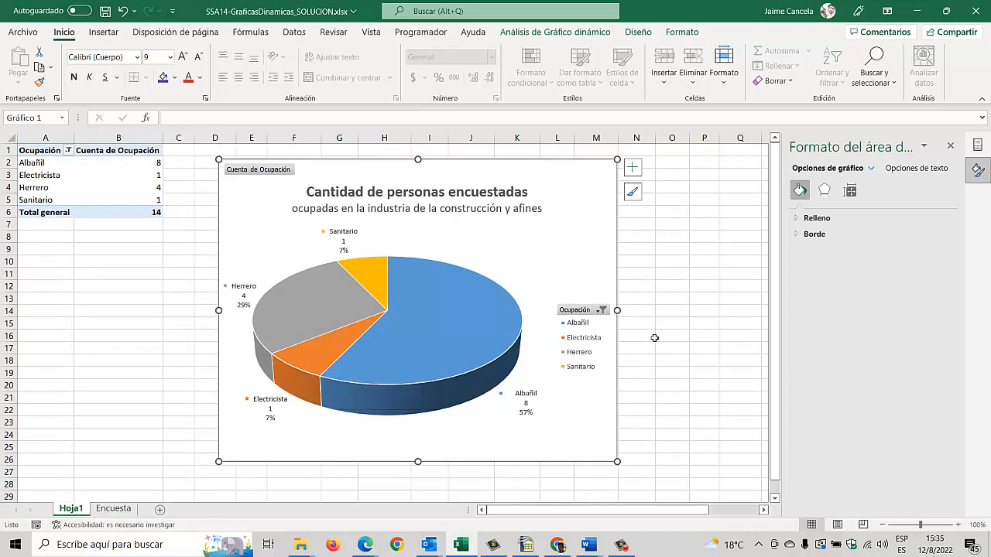
left_click(682, 321)
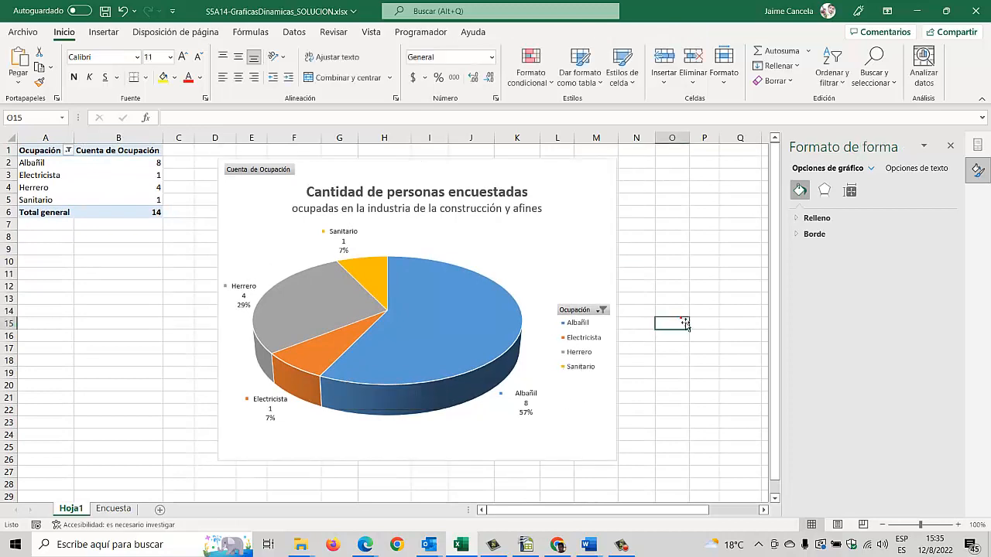
left_click(133, 304)
Step: Create a pivot table on a new worksheet from the Encuesta data, with Ocupación as rows and as the counted value
left_click(116, 510)
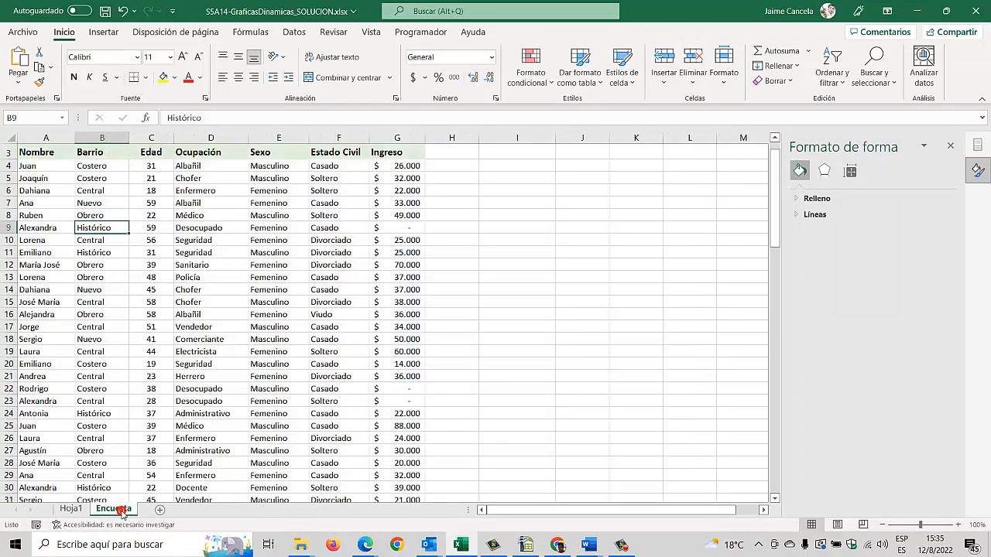
left_click(188, 263)
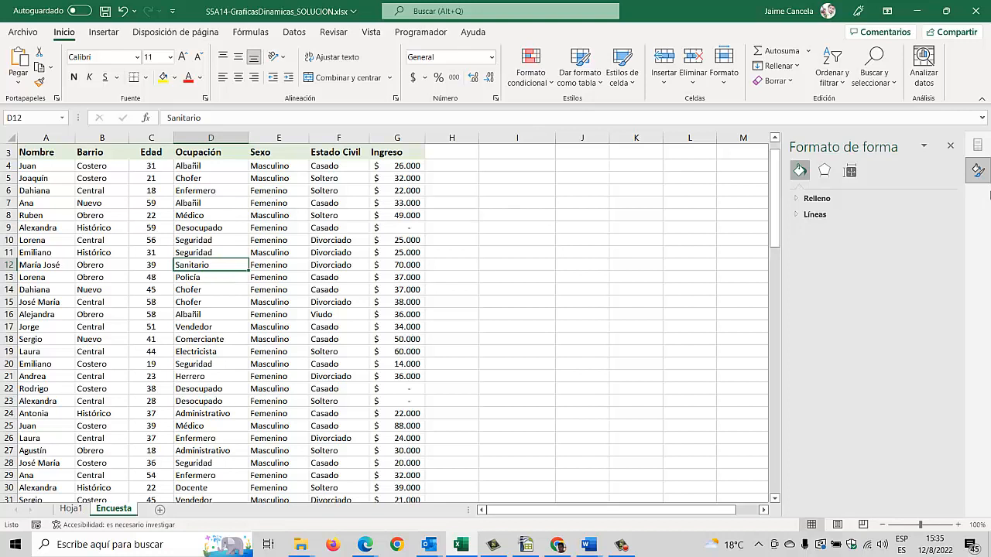
left_click(951, 146)
left_click(72, 229)
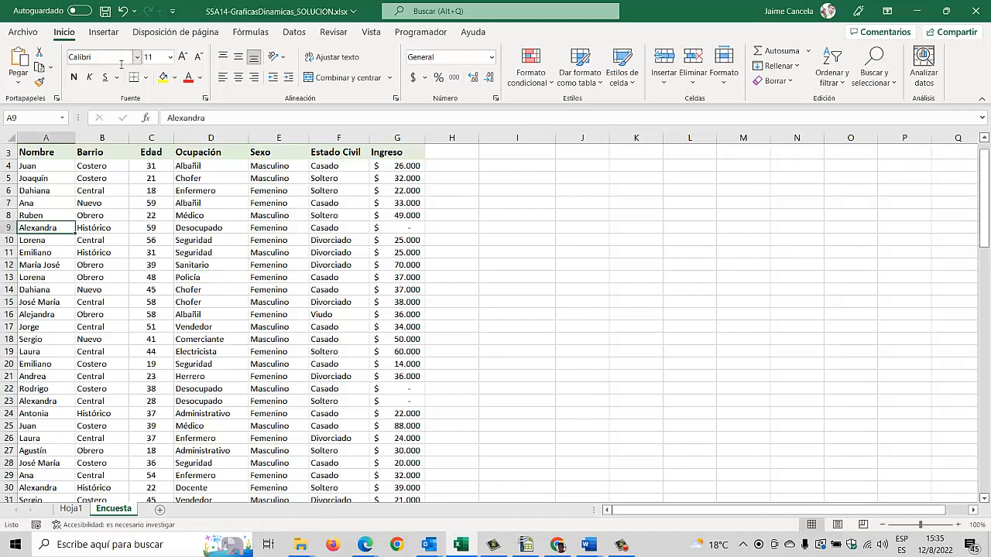
left_click(106, 33)
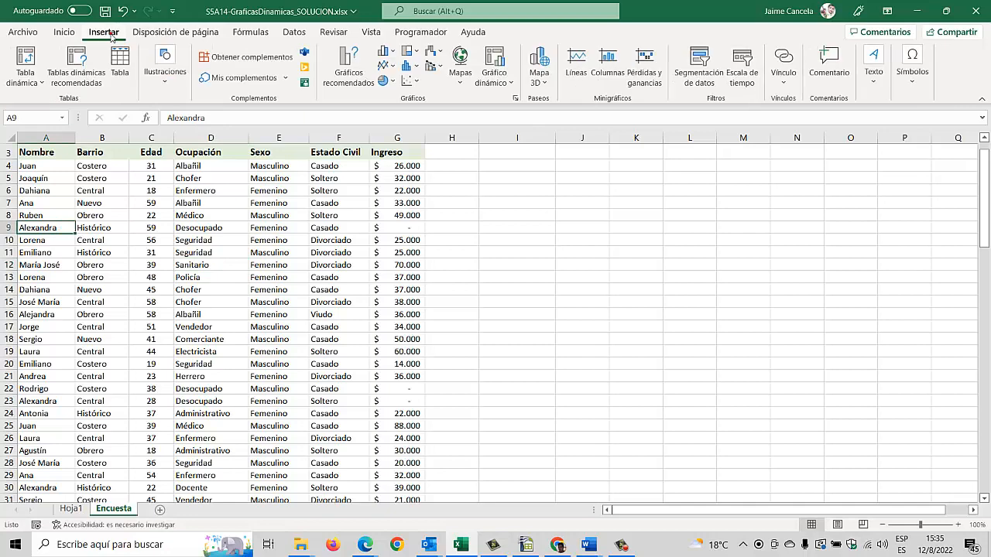
left_click(26, 62)
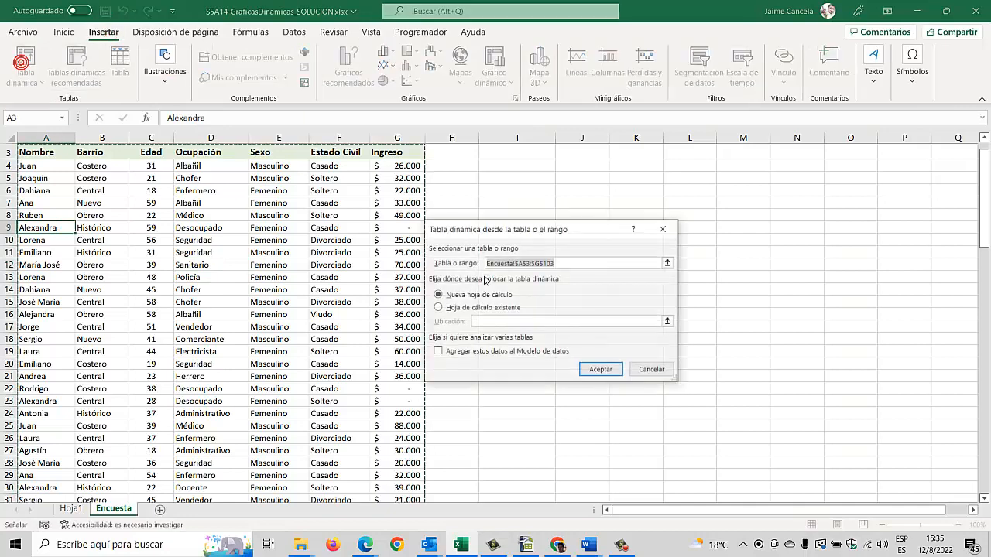
left_click(599, 371)
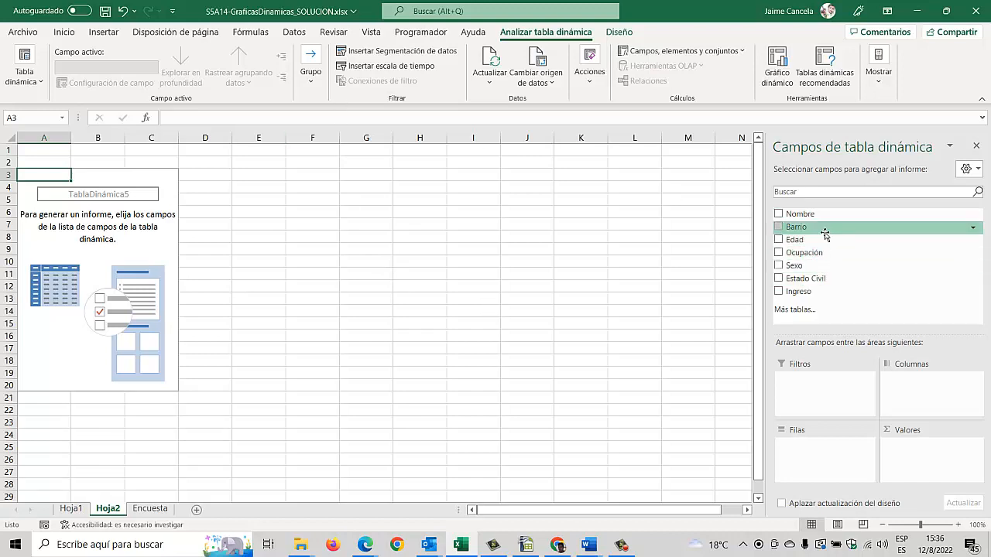
left_click_drag(826, 253, 814, 456)
left_click_drag(822, 255, 915, 458)
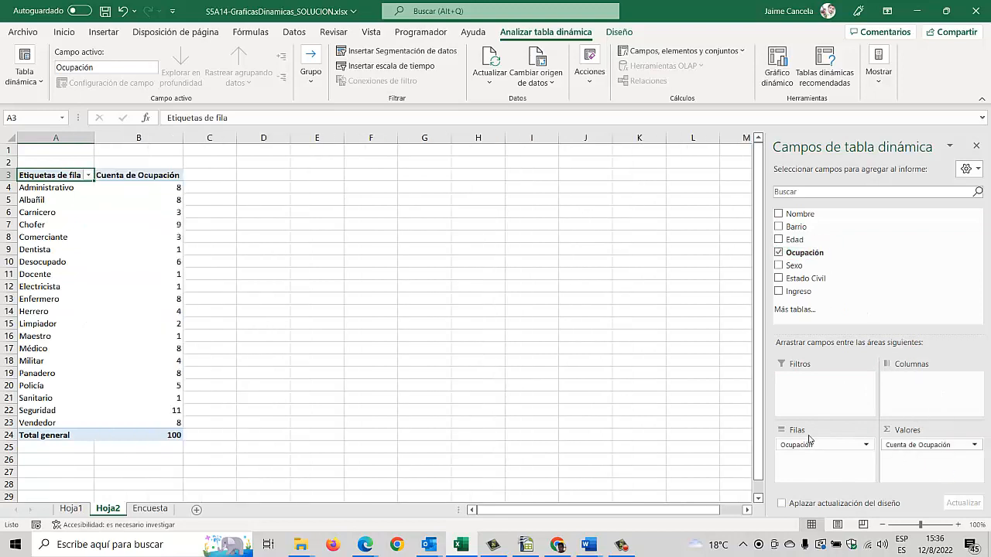
Step: Filter the pivot table's row labels to only Albañil, Electricista, Herrero and Sanitario
left_click(88, 176)
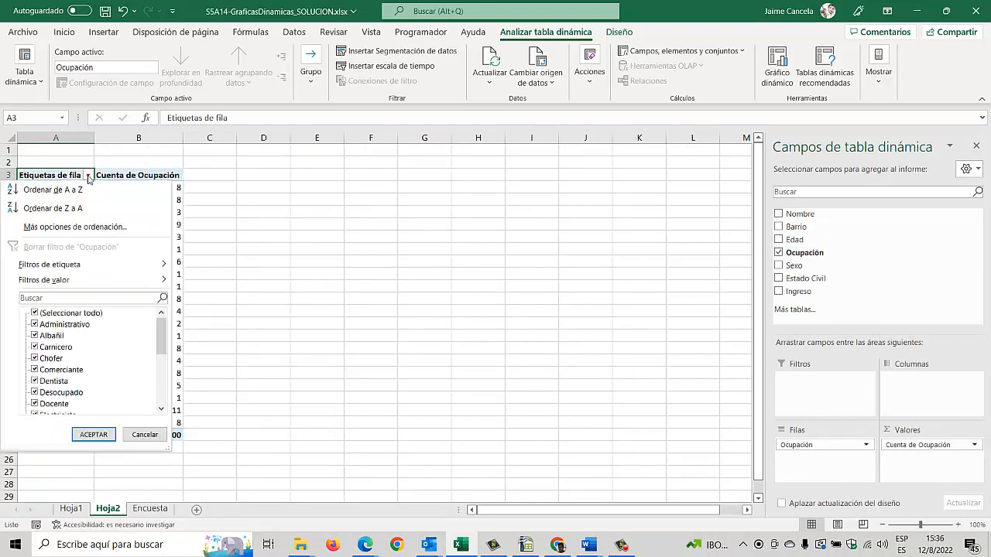
left_click(35, 313)
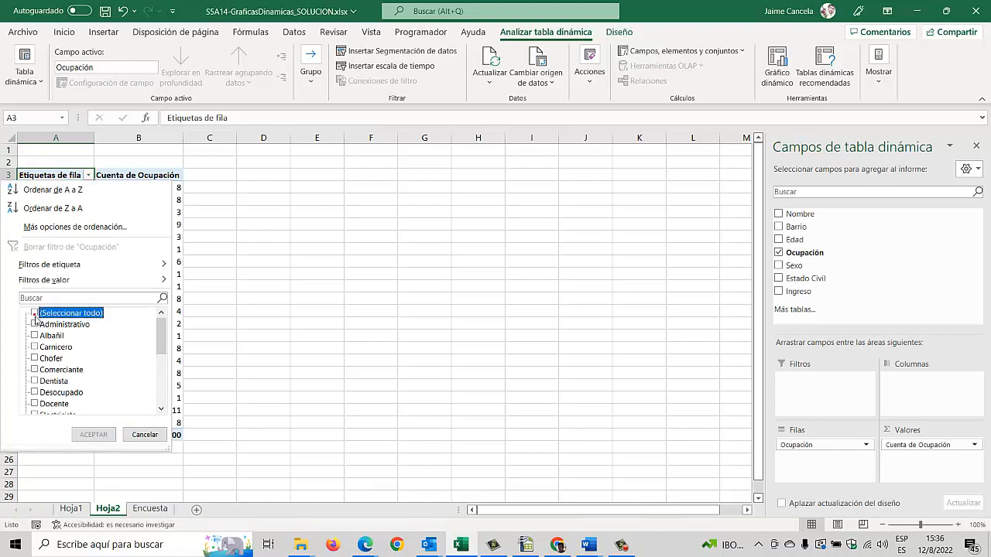
left_click(34, 335)
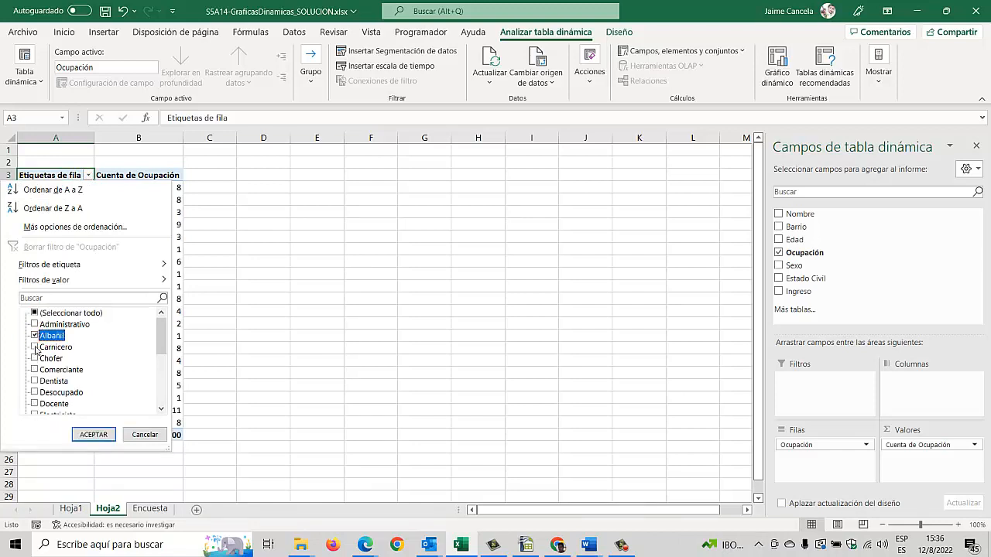
scroll(34, 373, "down", 1)
left_click(34, 380)
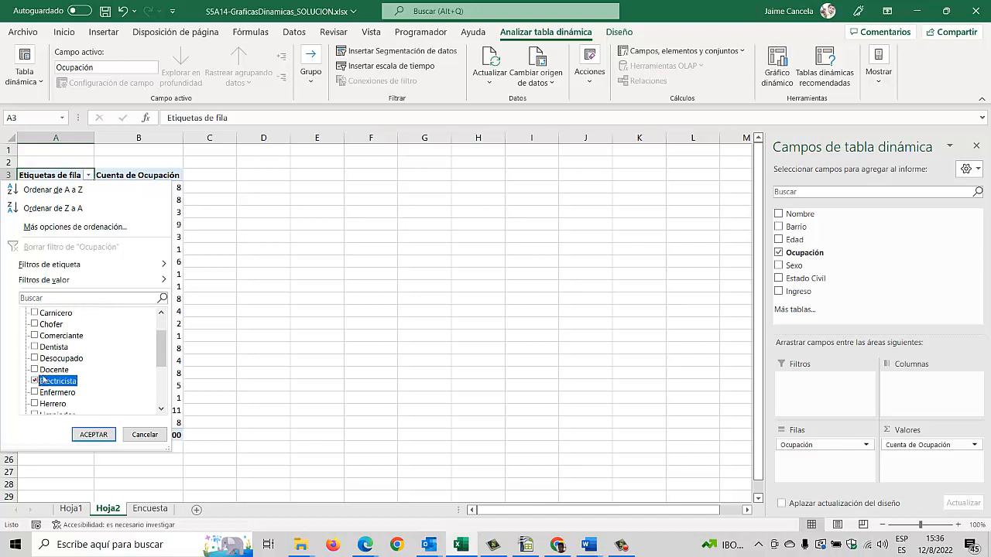
scroll(93, 358, "down", 1)
left_click(35, 371)
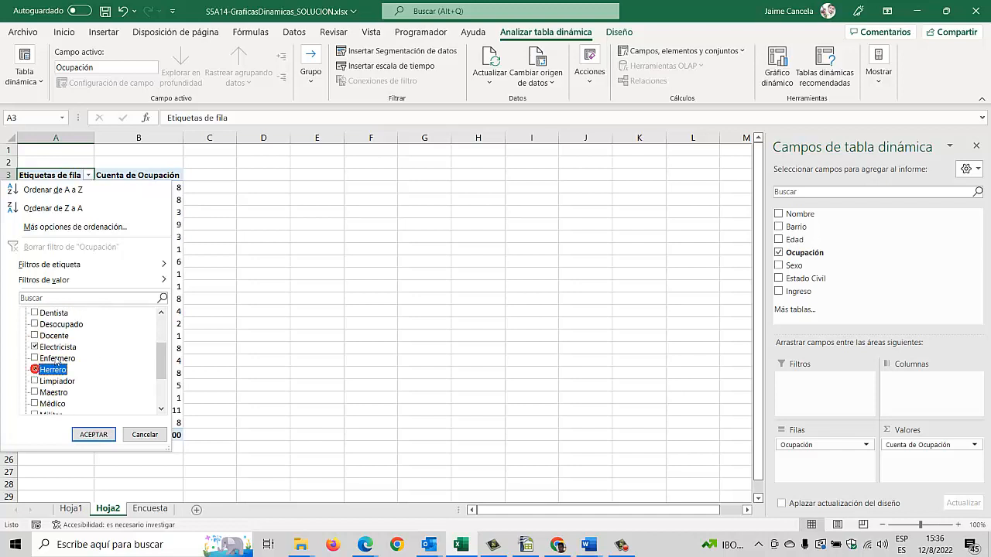
scroll(56, 361, "down", 2)
left_click(35, 381)
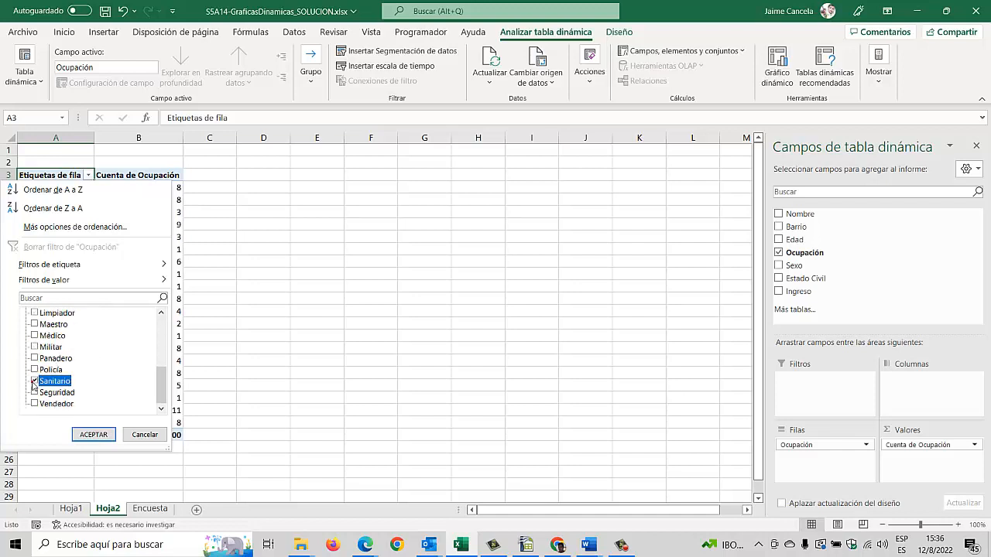
left_click(87, 434)
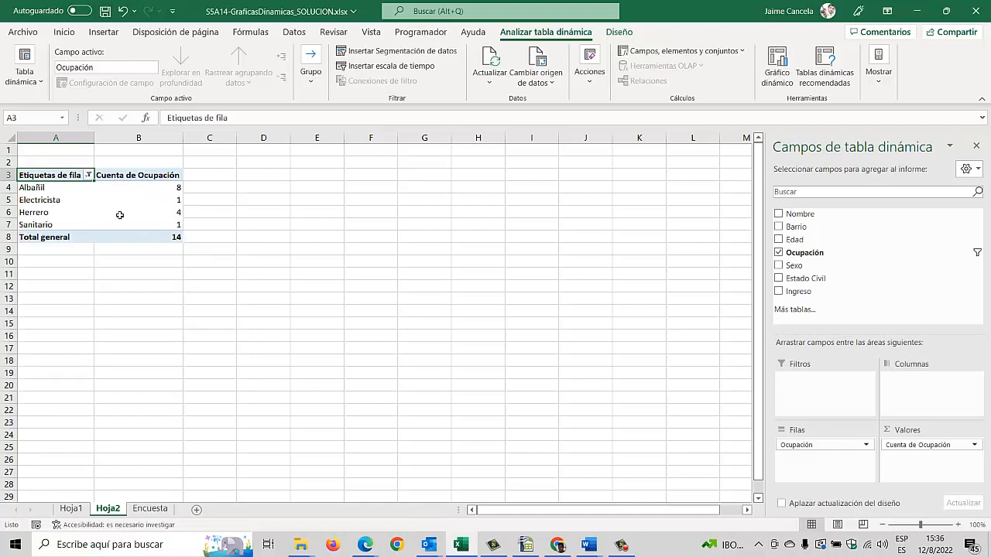
Step: Insert a 3D pie pivot chart based on the filtered occupation pivot table
left_click(120, 214)
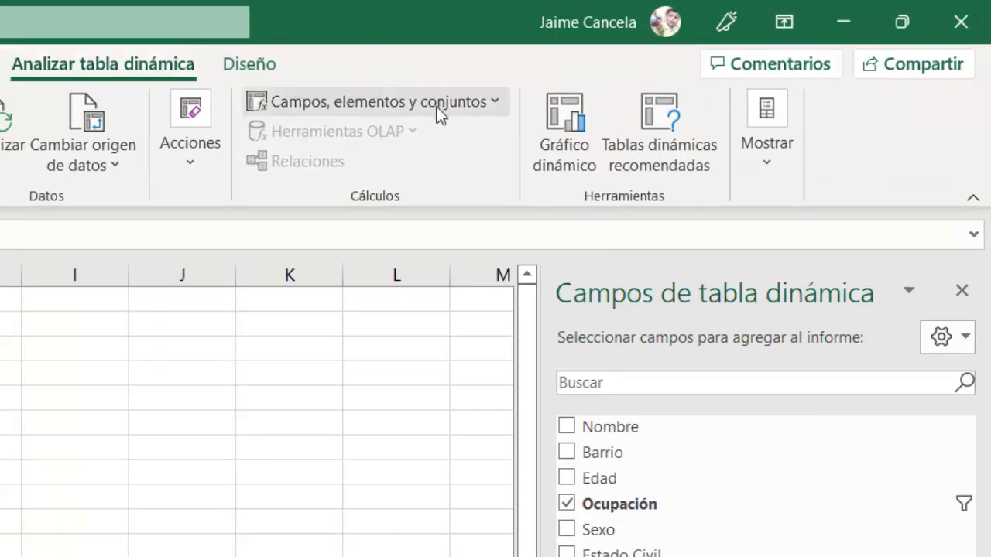
left_click(554, 120)
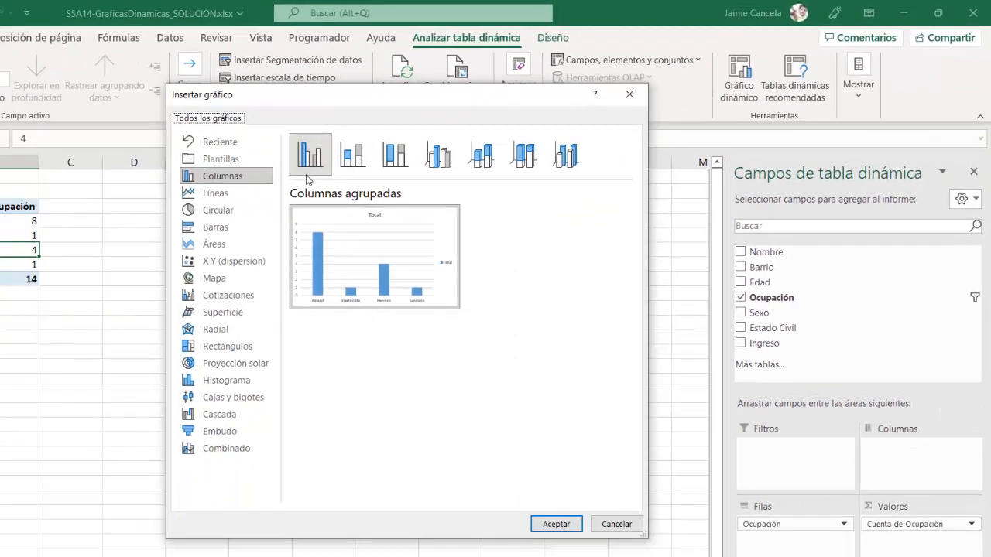
left_click(217, 210)
left_click(353, 159)
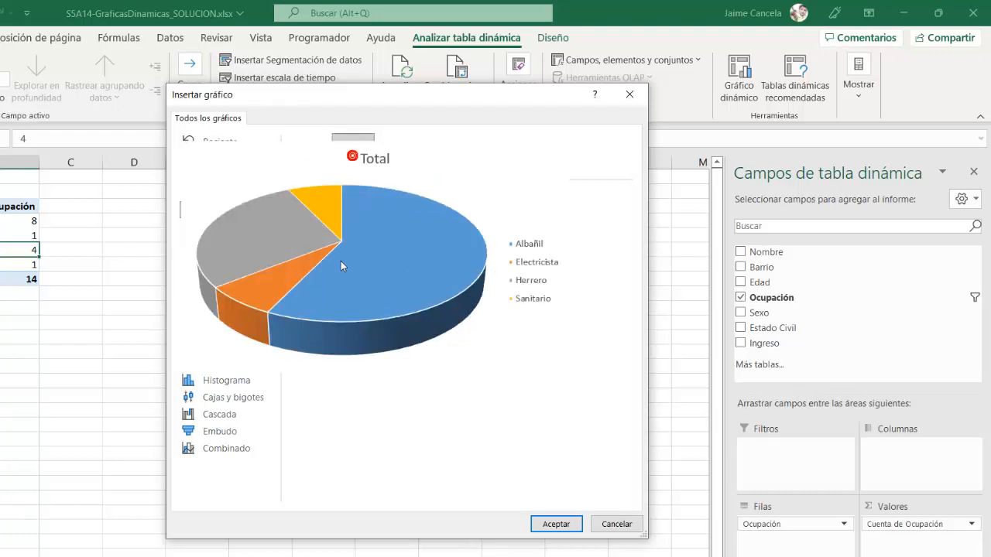
left_click(557, 527)
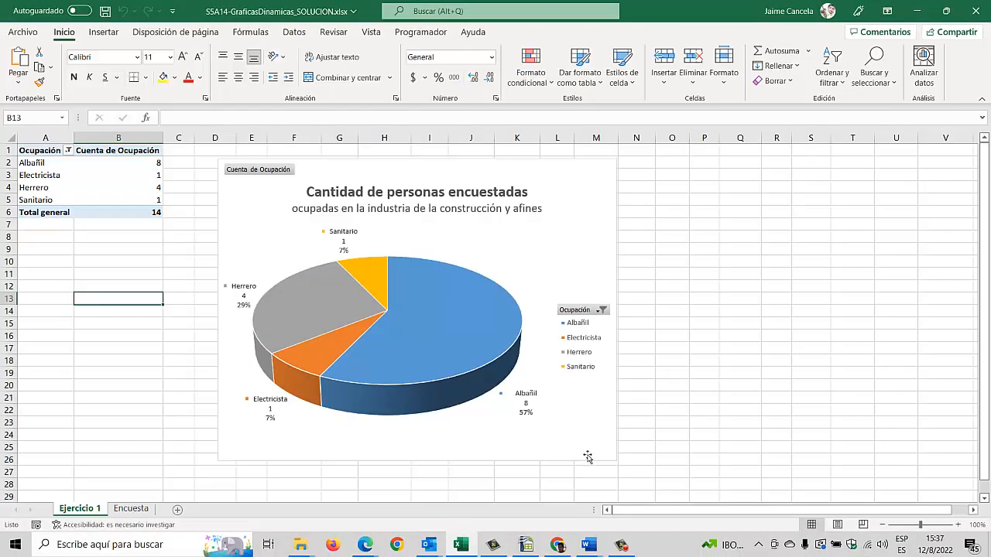
left_click(718, 253)
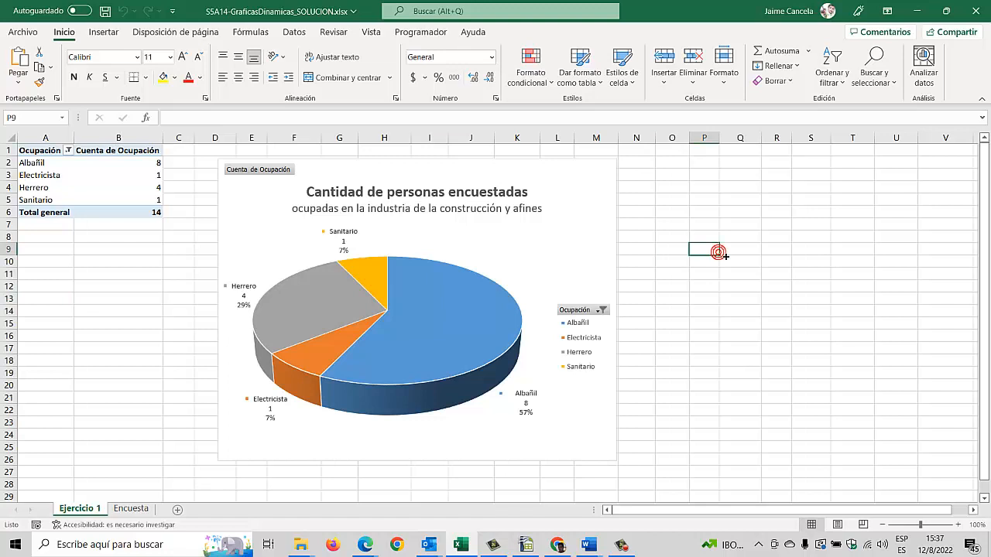